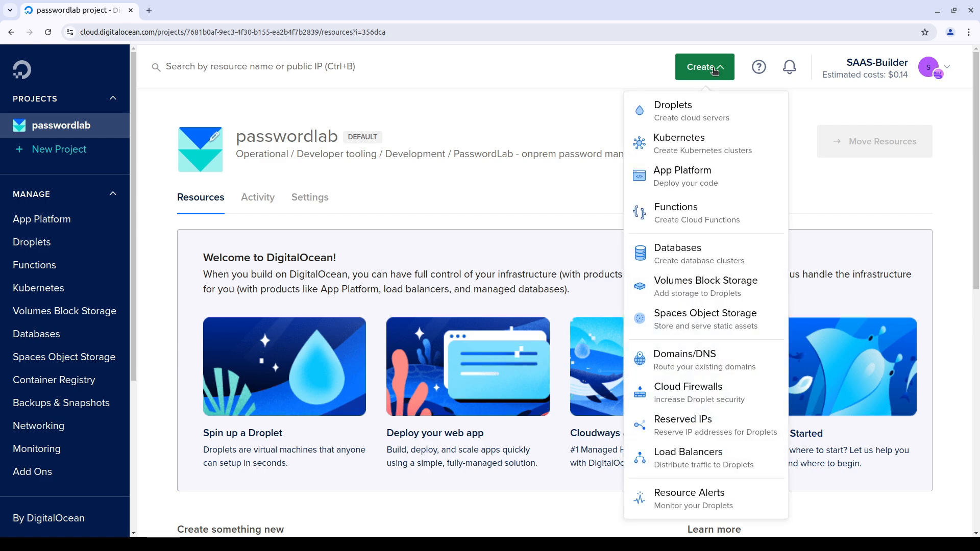
# Step: Start creating a new Droplet and choose the London region
pyautogui.click(689, 112)
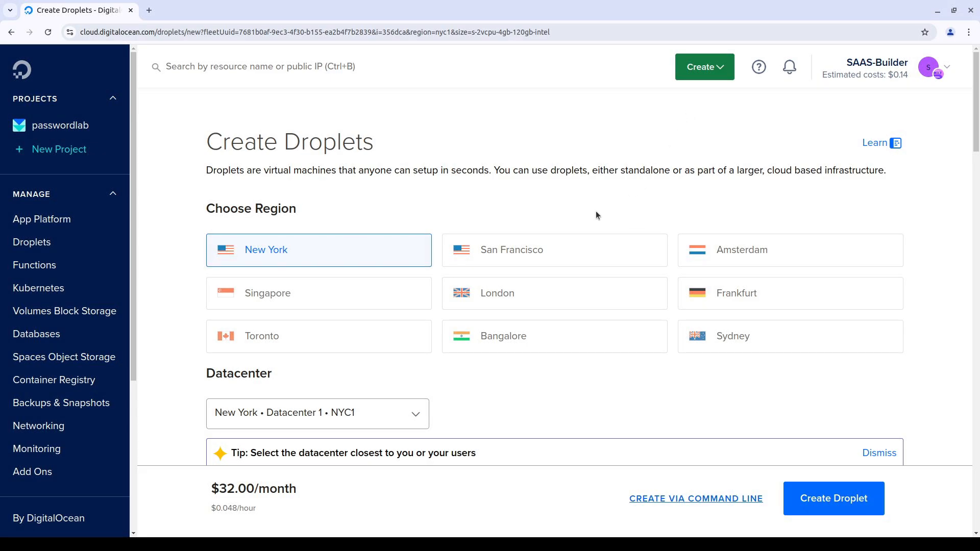
pyautogui.click(579, 295)
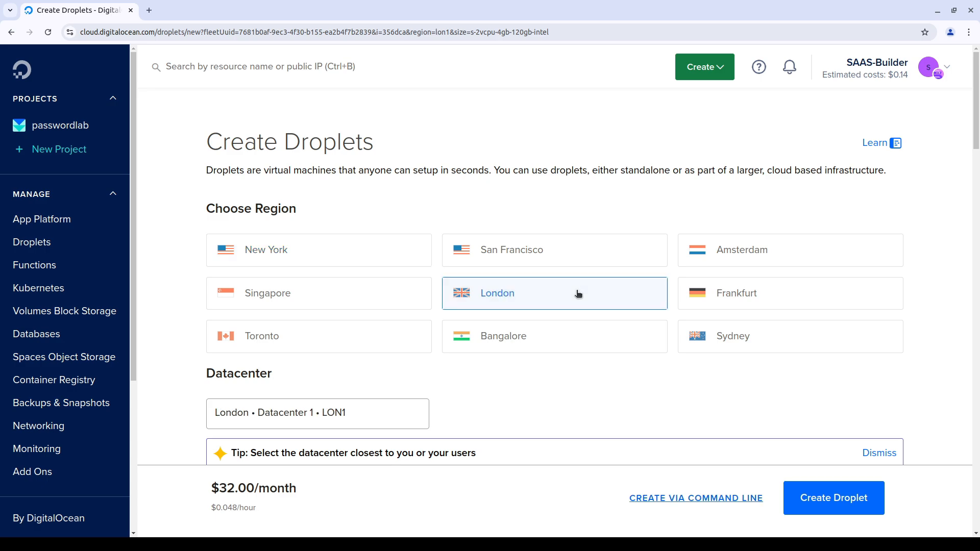
pyautogui.scroll(-5, 579, 294)
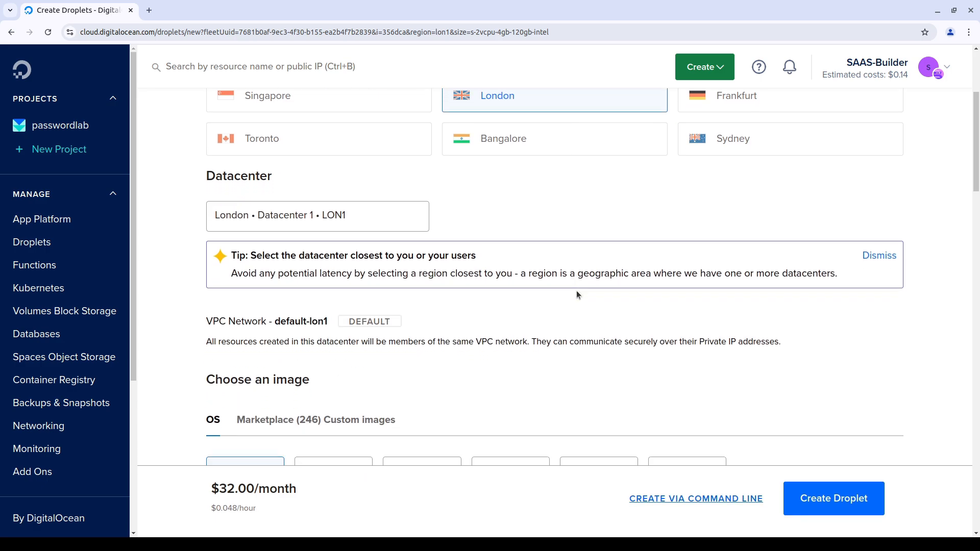
pyautogui.scroll(-2, 577, 290)
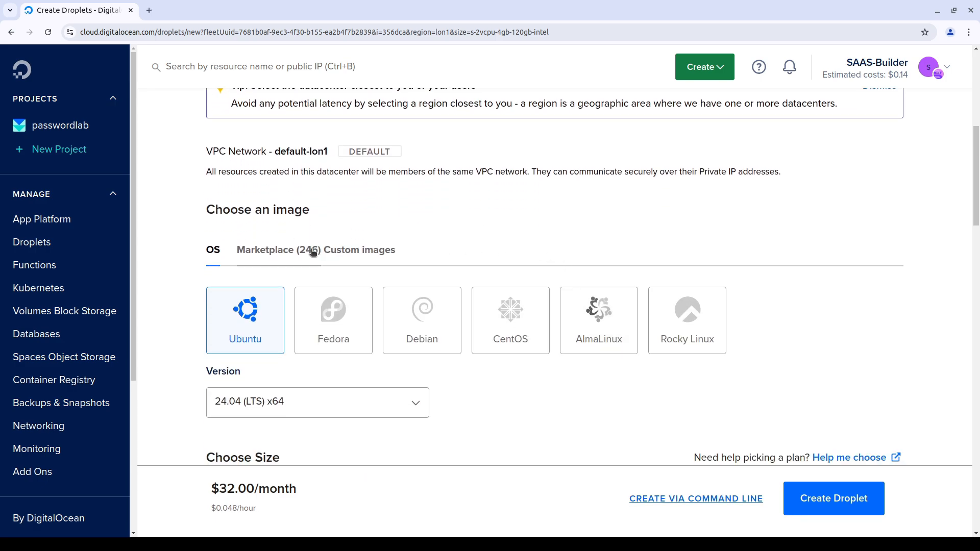
# Step: Search the Marketplace images for passwordlab and select the PasswordLab image
pyautogui.click(271, 252)
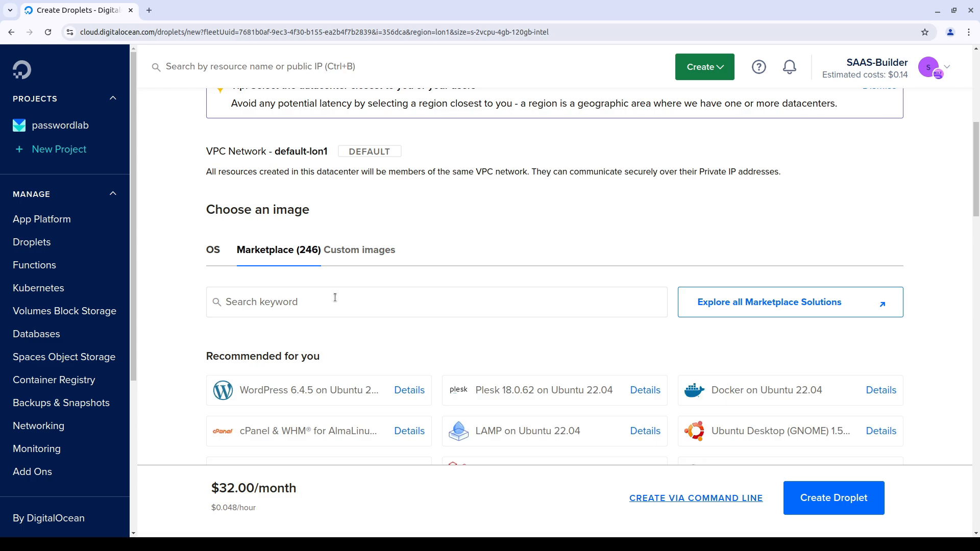
pyautogui.scroll(-3, 334, 295)
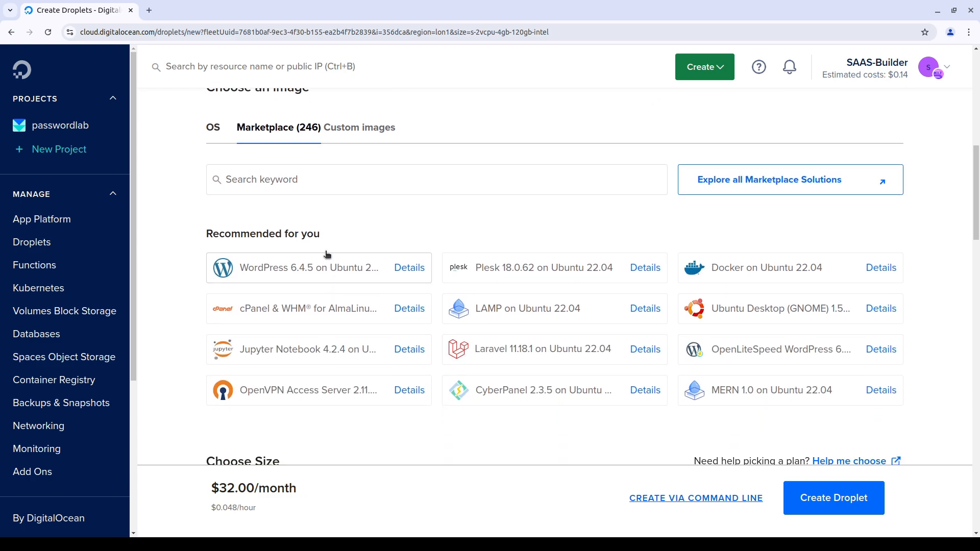
pyautogui.click(315, 185)
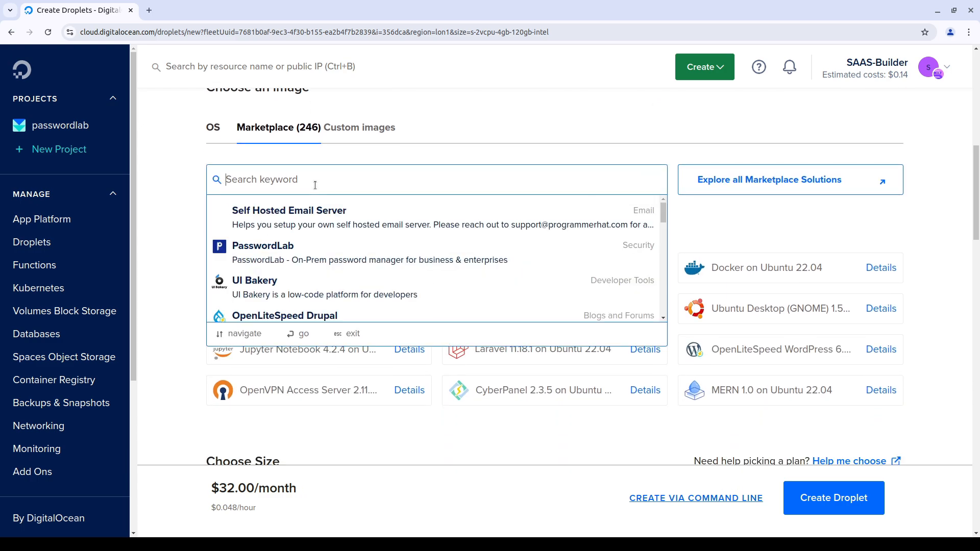
pyautogui.write('passwordlab')
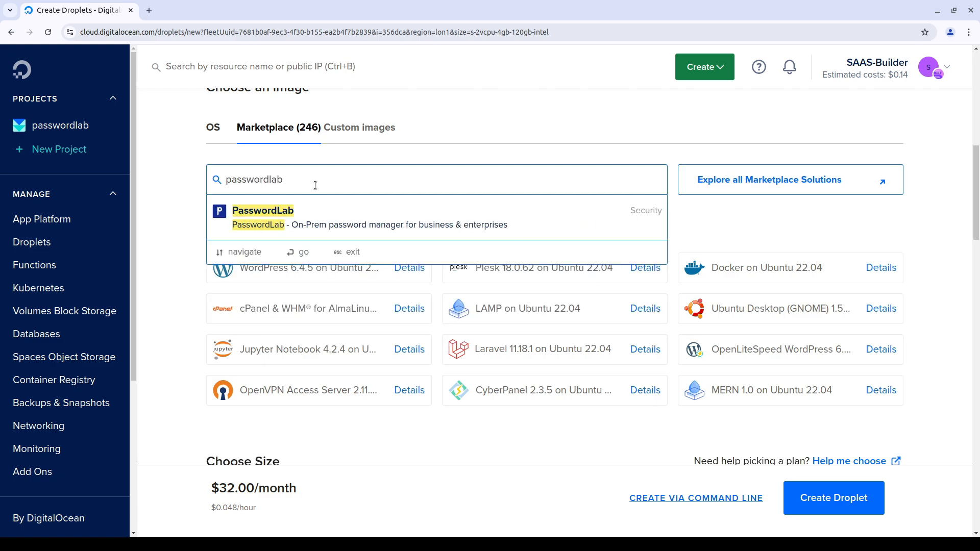
pyautogui.click(270, 214)
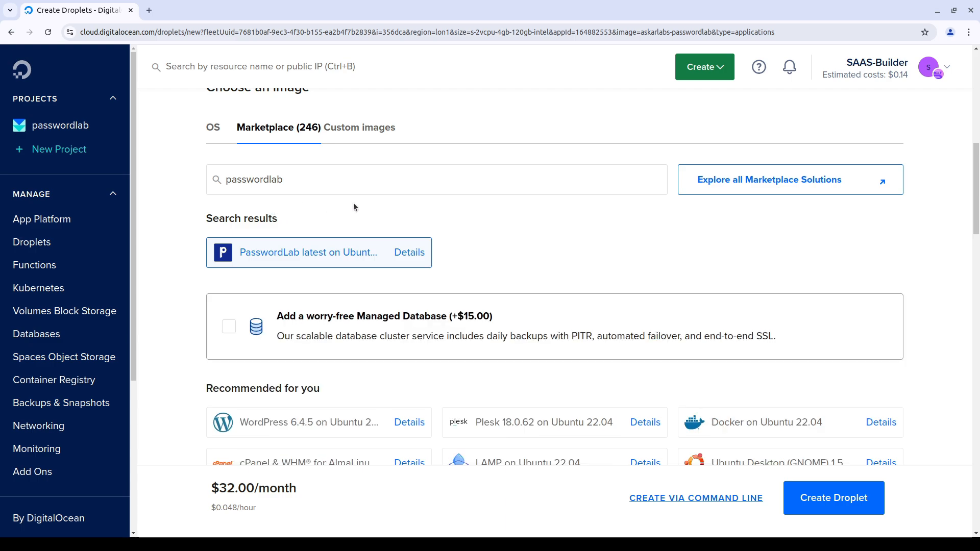
# Step: Choose the Basic Regular CPU option with the $6/mo plan (1 GB / 1 CPU, 25 GB SSD)
pyautogui.scroll(-5, 496, 230)
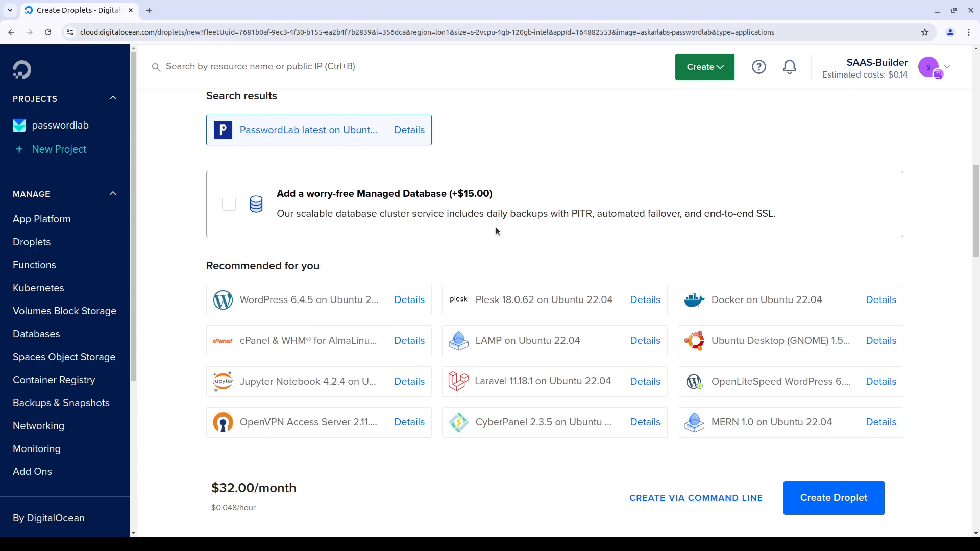
pyautogui.scroll(-4, 495, 230)
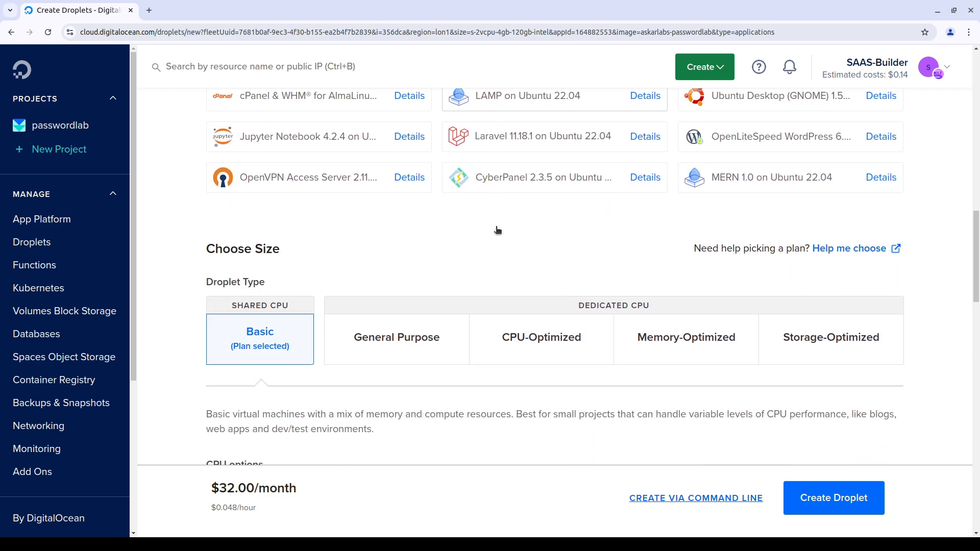
pyautogui.scroll(-1, 495, 231)
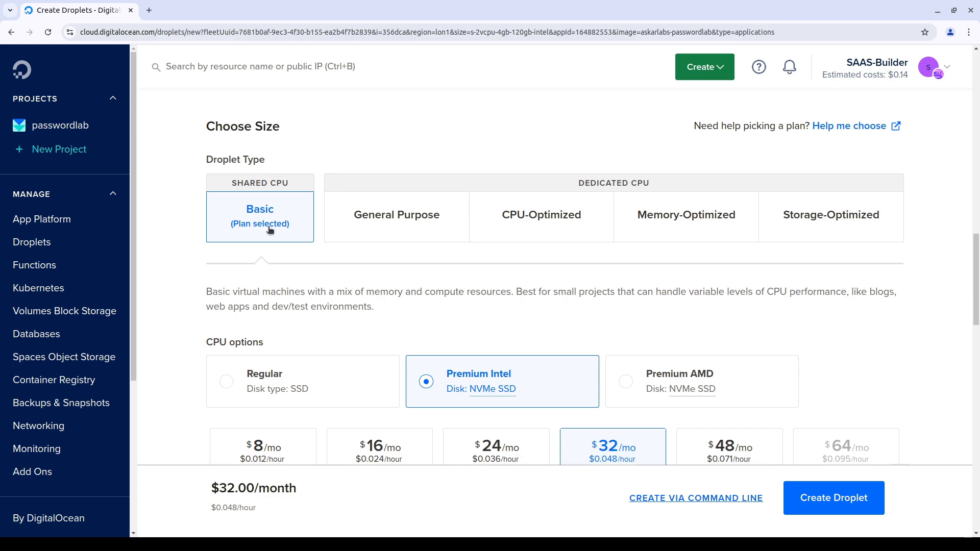
pyautogui.scroll(-2, 360, 325)
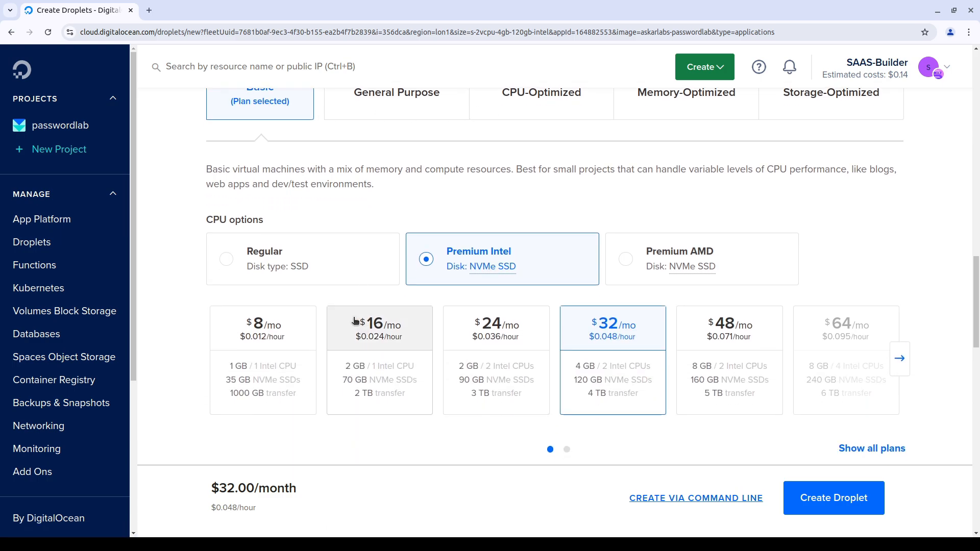
pyautogui.click(230, 264)
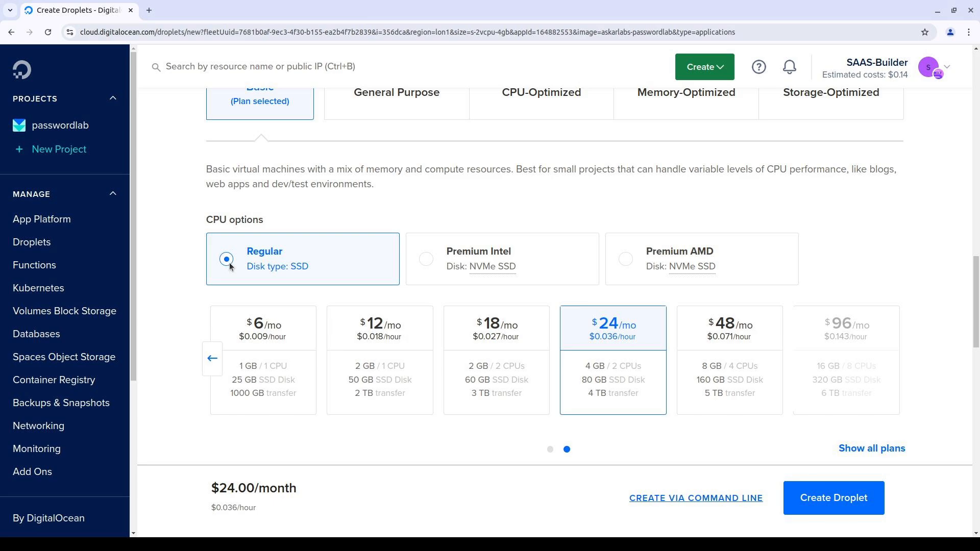
pyautogui.click(272, 354)
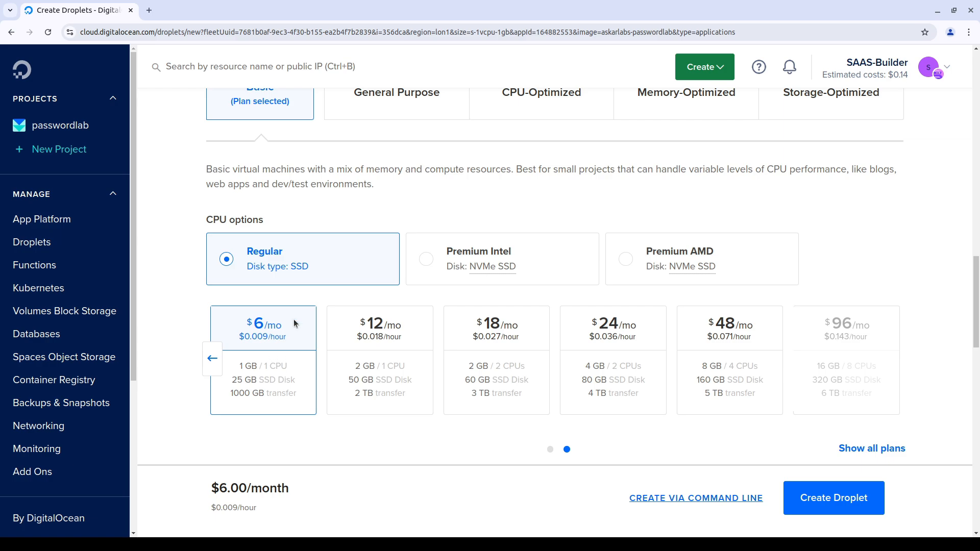
# Step: Set the Droplet hostname to passwordlab and create the Droplet
pyautogui.scroll(-6, 311, 287)
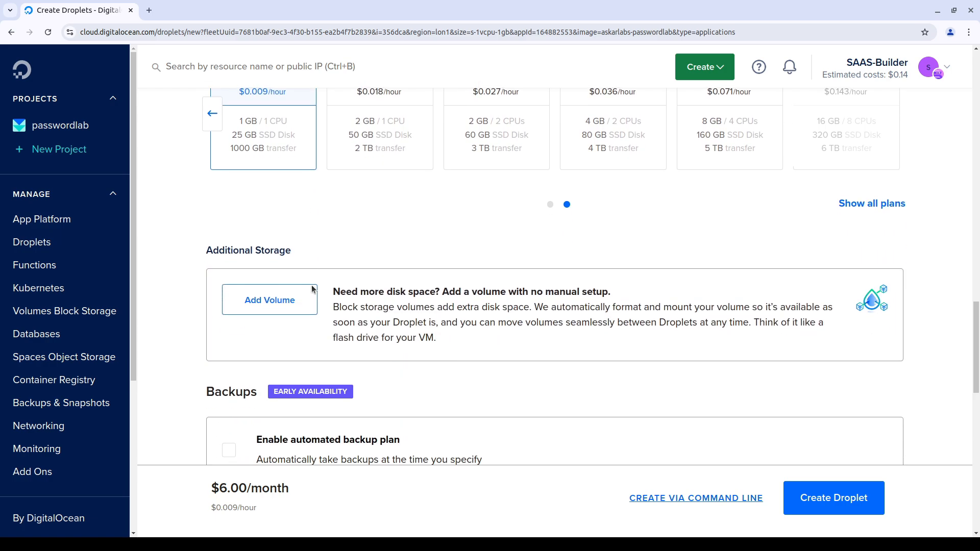
pyautogui.scroll(-3, 313, 290)
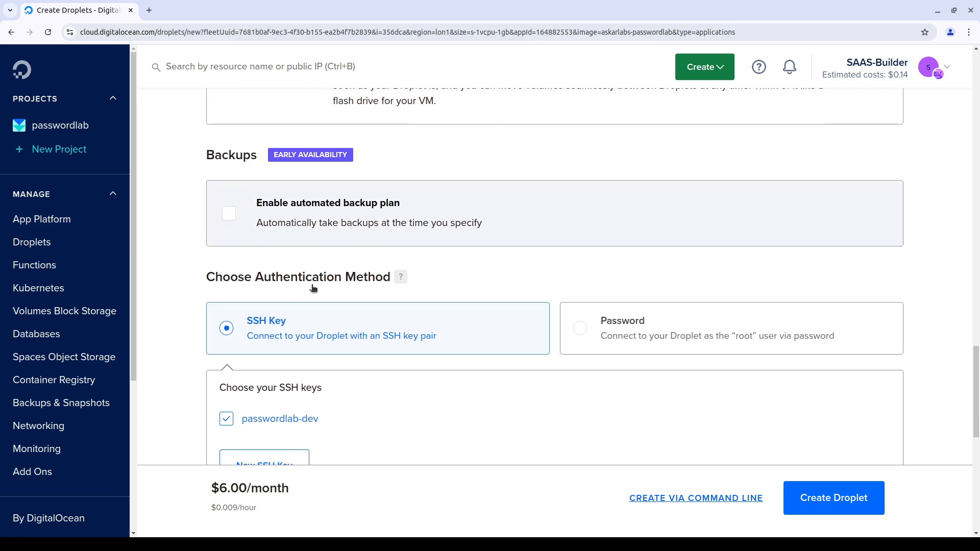
pyautogui.scroll(-1, 311, 289)
pyautogui.scroll(-1, 313, 287)
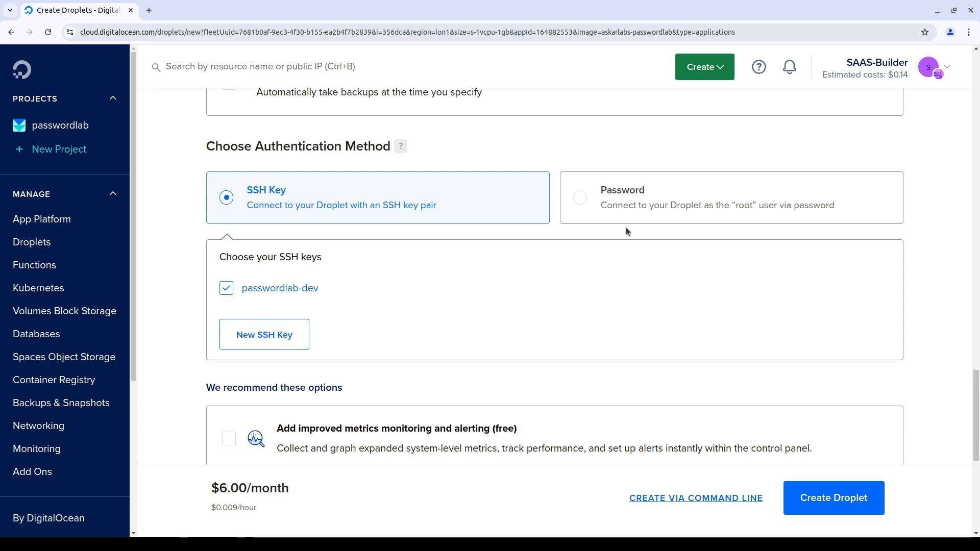
pyautogui.scroll(-3, 375, 286)
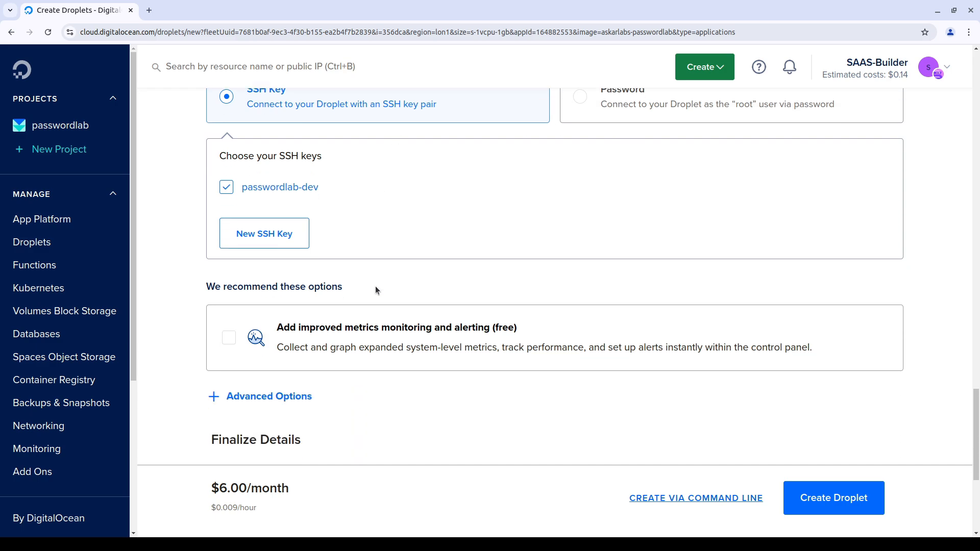
pyautogui.scroll(-3, 377, 289)
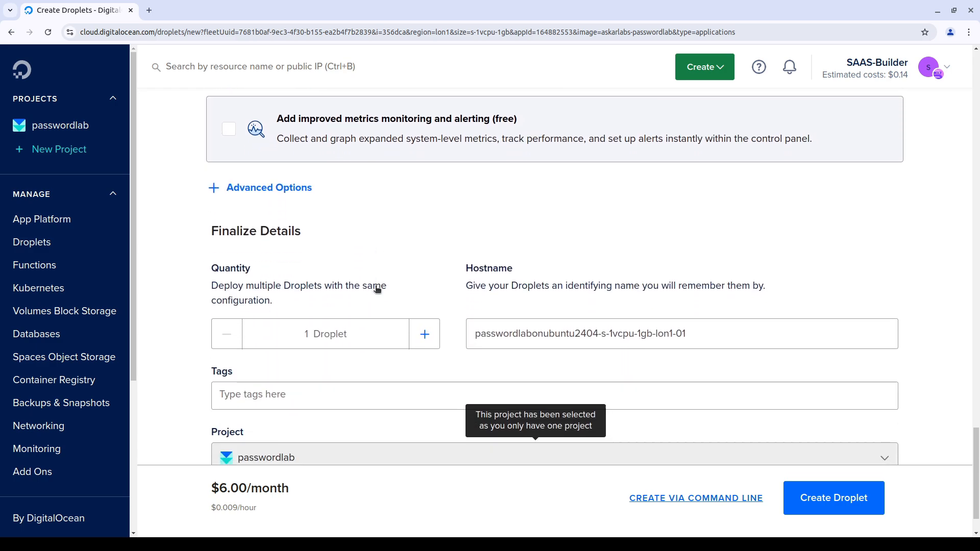
pyautogui.moveTo(729, 274); pyautogui.dragTo(443, 280)
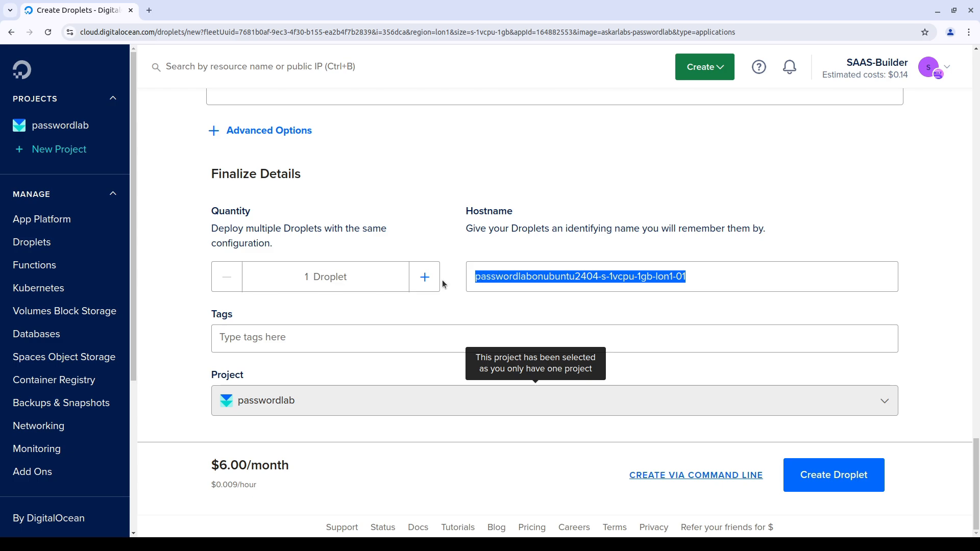
pyautogui.write('passwordlab')
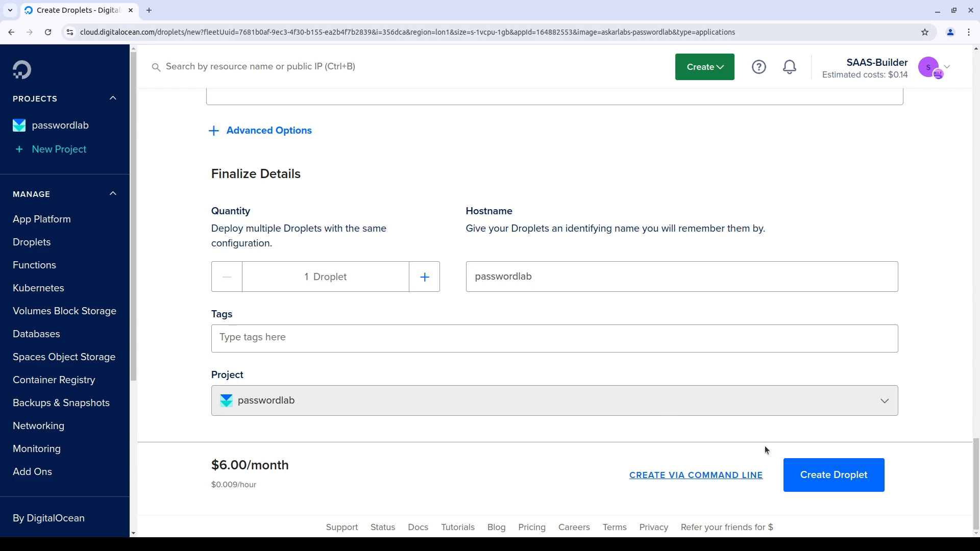
pyautogui.click(840, 483)
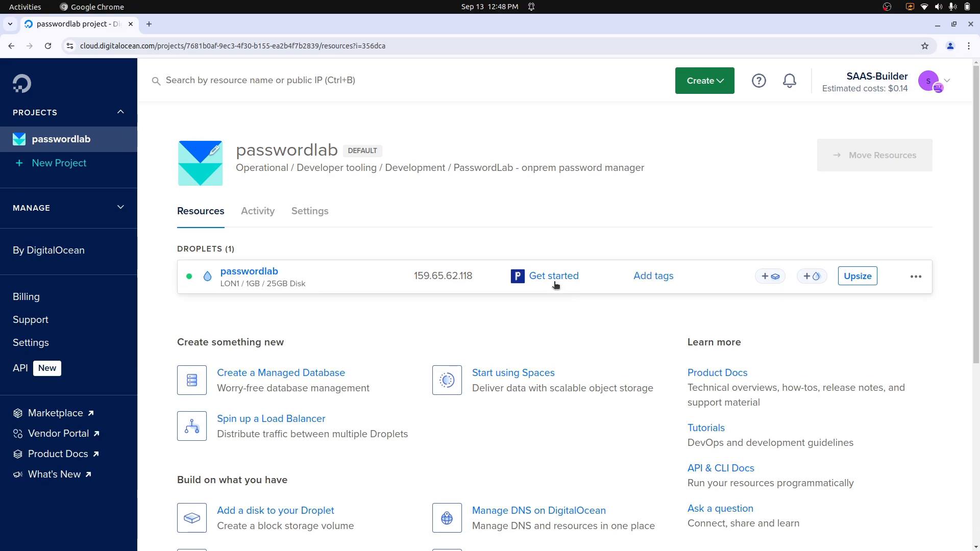
# Step: Open the PasswordLab getting-started instructions and copy the SSH login command
pyautogui.click(555, 282)
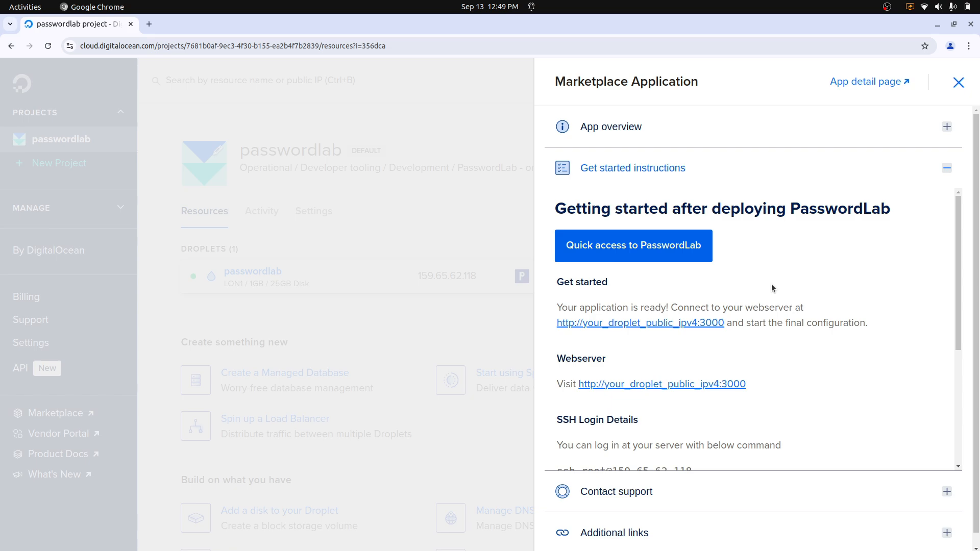
pyautogui.scroll(-4, 771, 285)
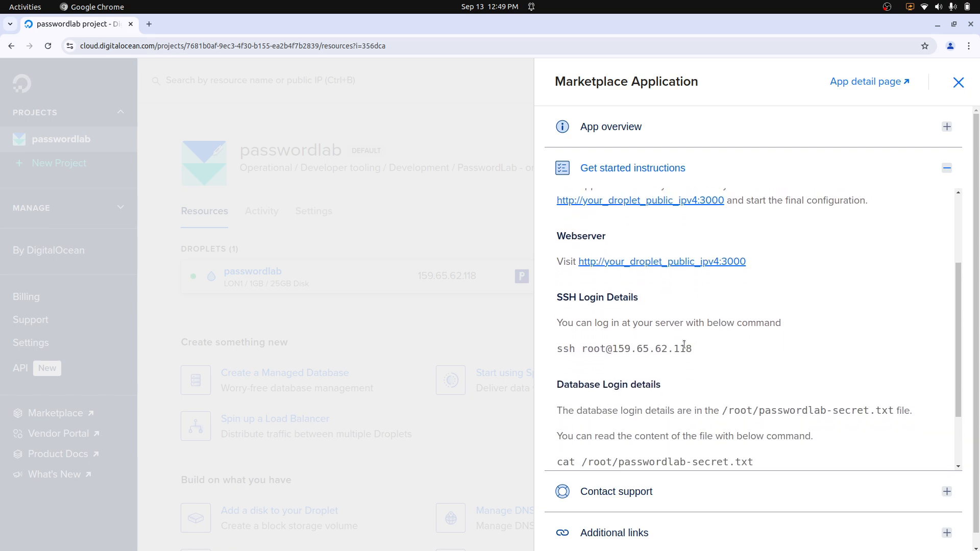
pyautogui.tripleClick(673, 347)
pyautogui.rightClick(675, 348)
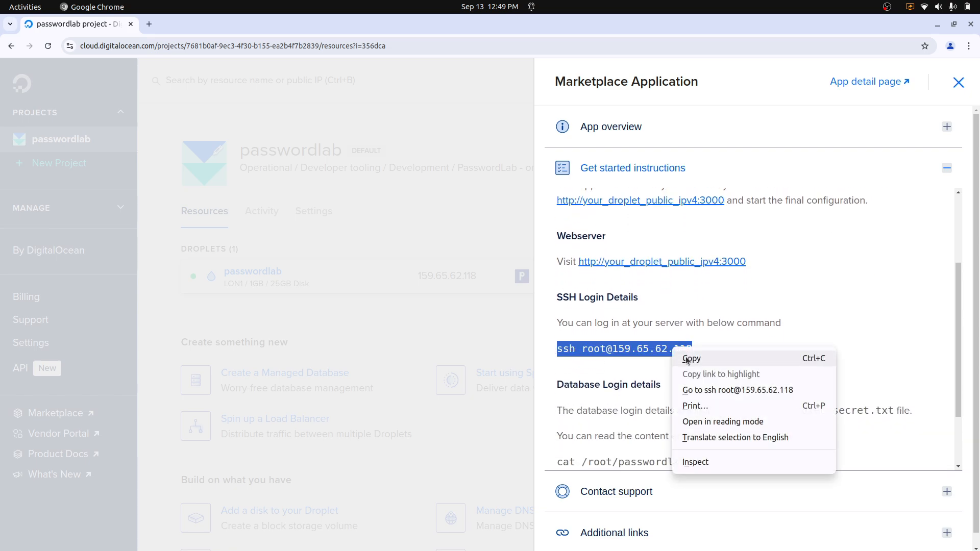
pyautogui.click(685, 356)
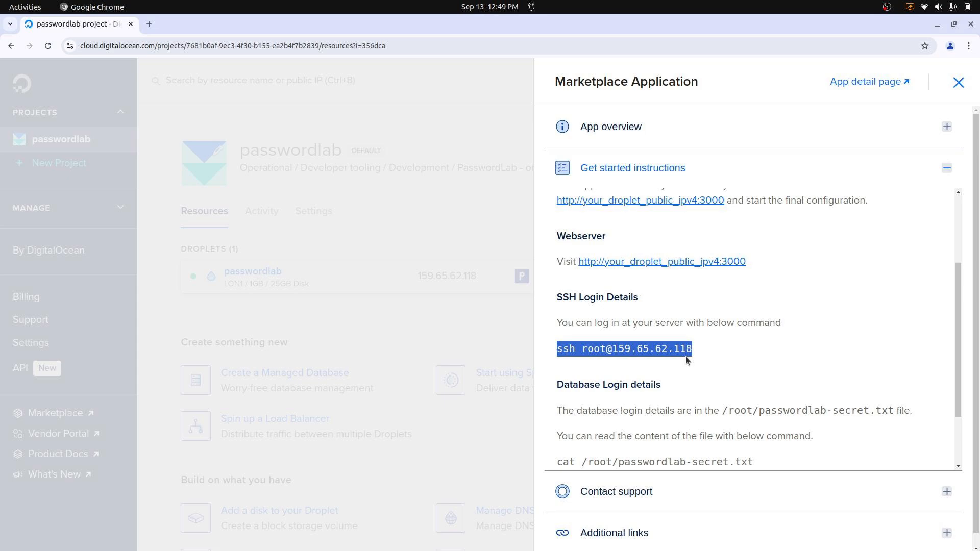
# Step: Open a terminal, paste the copied SSH command and run it to log in to the Droplet
pyautogui.hotkey('ctrl', 'alt', 't')
pyautogui.rightClick(428, 185)
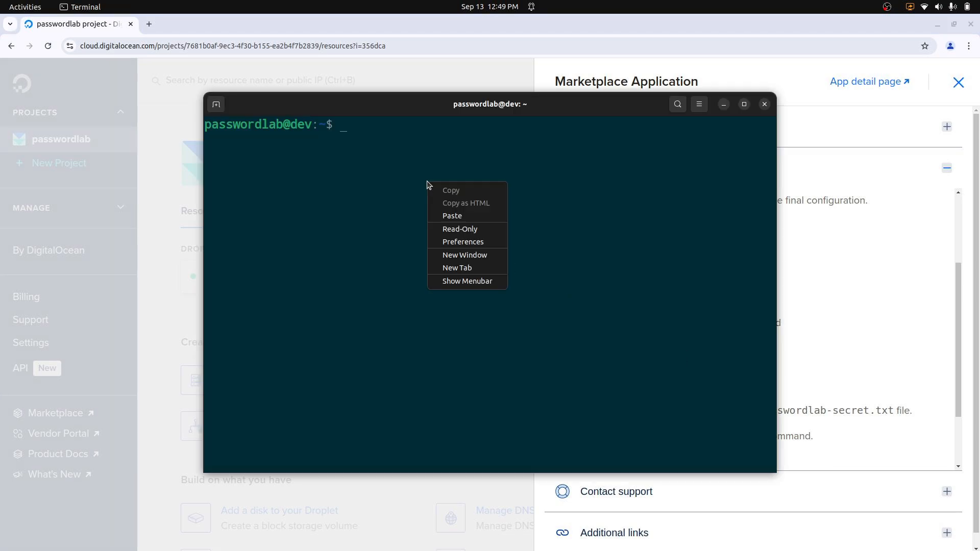
pyautogui.click(453, 217)
pyautogui.press('Return')
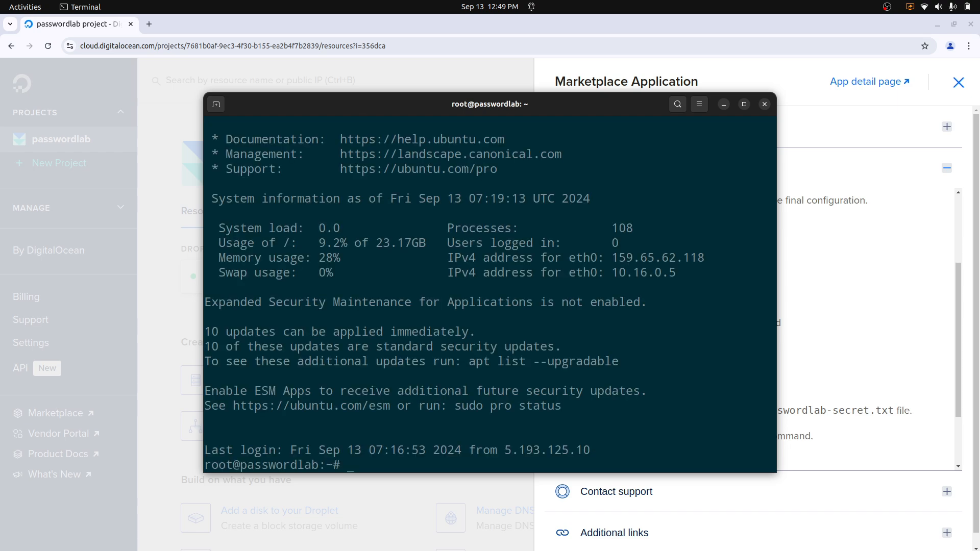
# Step: Clear the terminal and display the /root/passwordlab-secret.txt file with cat
pyautogui.write('clear')
pyautogui.press('Return')
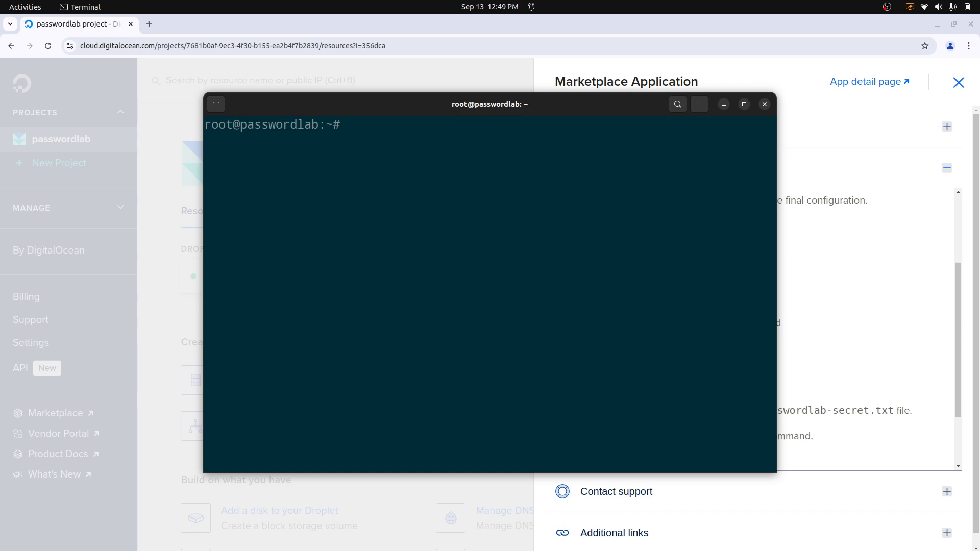
pyautogui.write('cat /root/passw')
pyautogui.press('Tab')
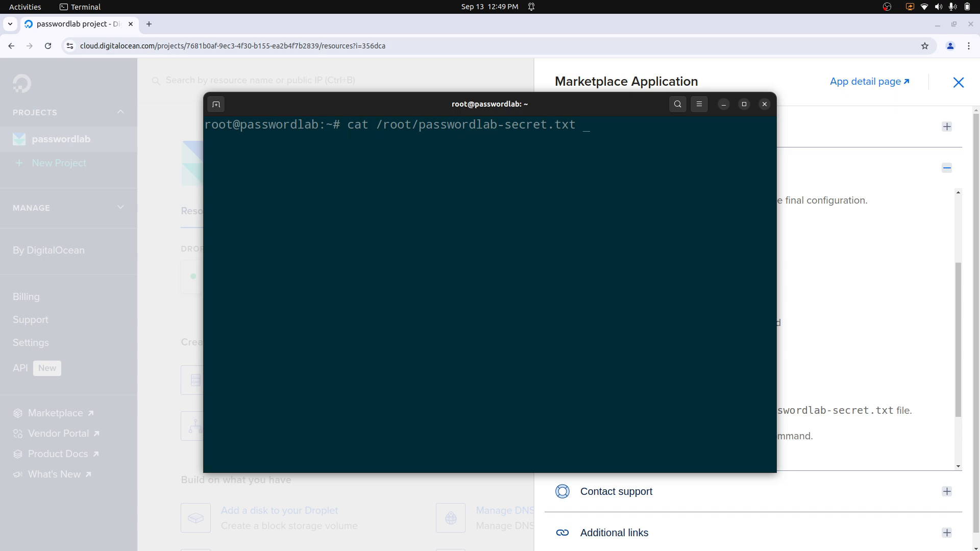
pyautogui.press('Return')
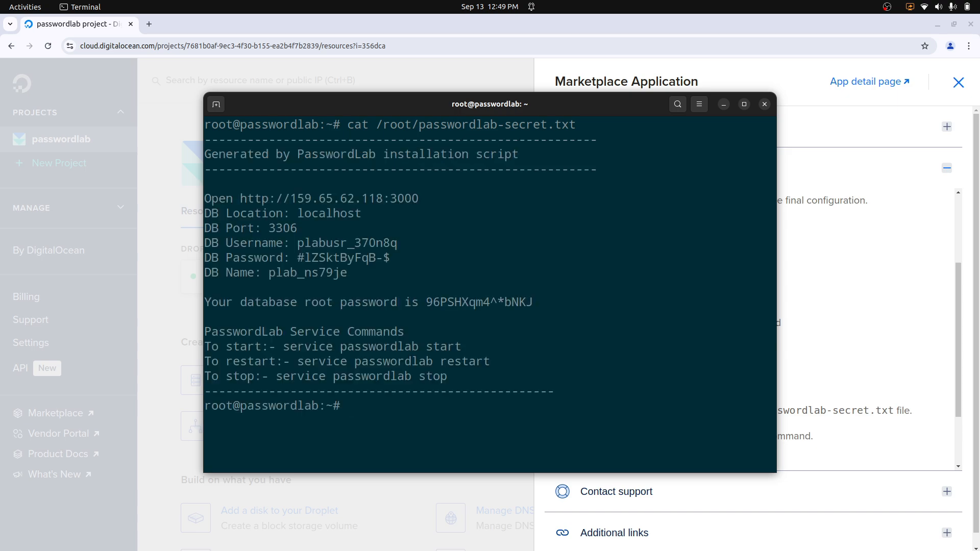
# Step: Return to the browser instructions and open Quick access to PasswordLab
pyautogui.hotkey('alt', 'Tab')
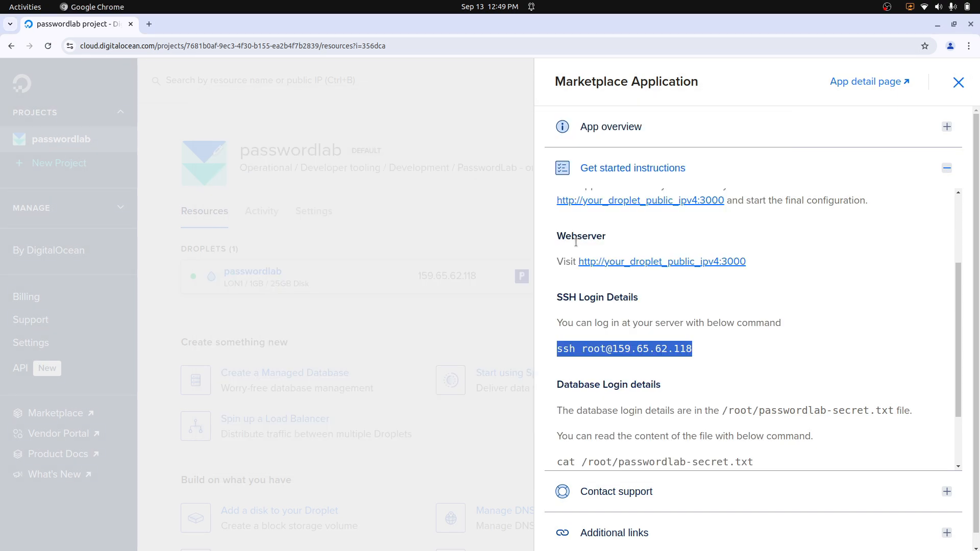
pyautogui.scroll(2, 651, 275)
pyautogui.scroll(2, 651, 276)
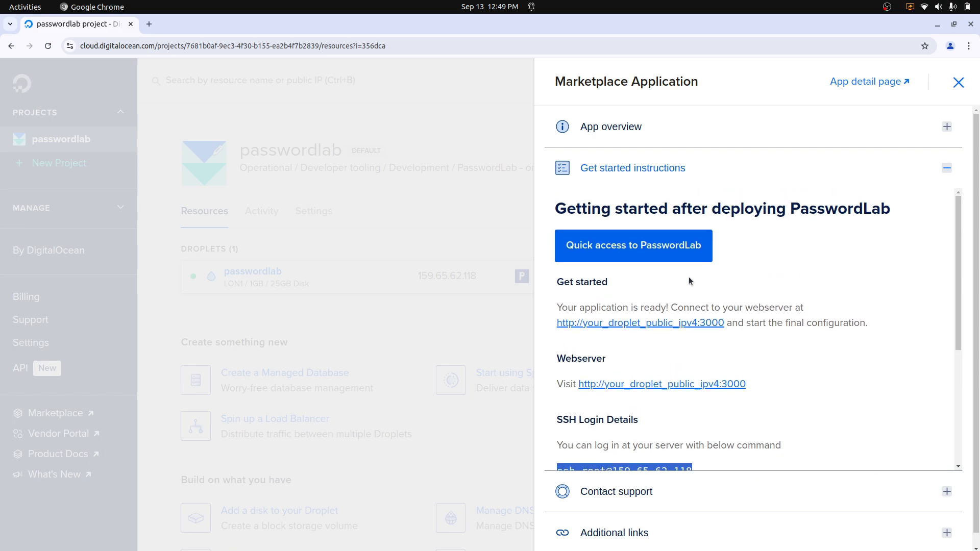
pyautogui.click(672, 256)
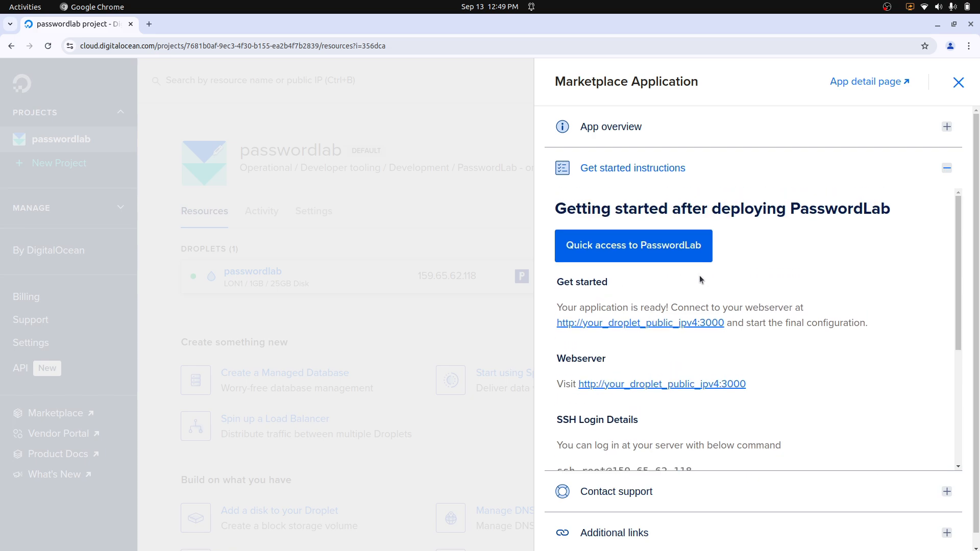
# Step: Open the PasswordLab installer, accept the terms and conditions, and continue
pyautogui.click(672, 257)
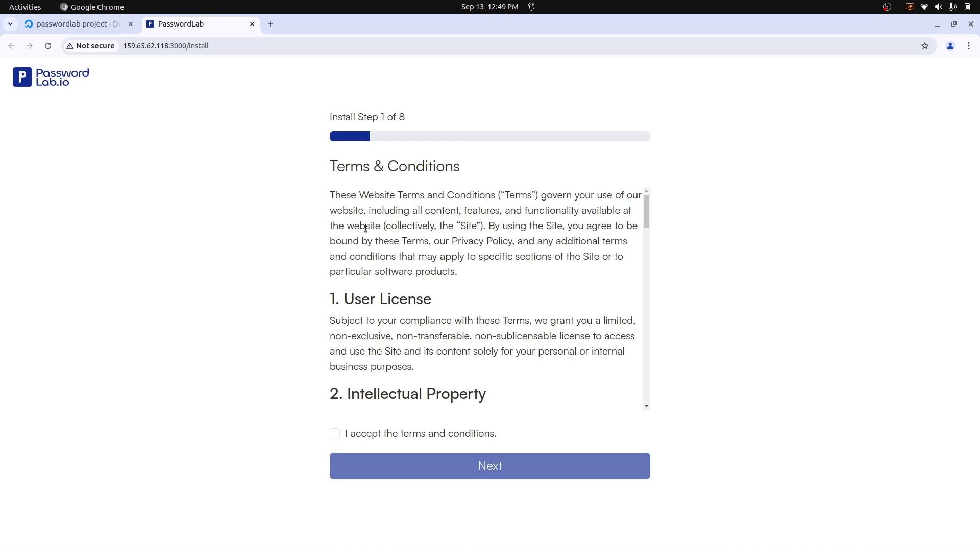
pyautogui.click(407, 434)
pyautogui.click(422, 462)
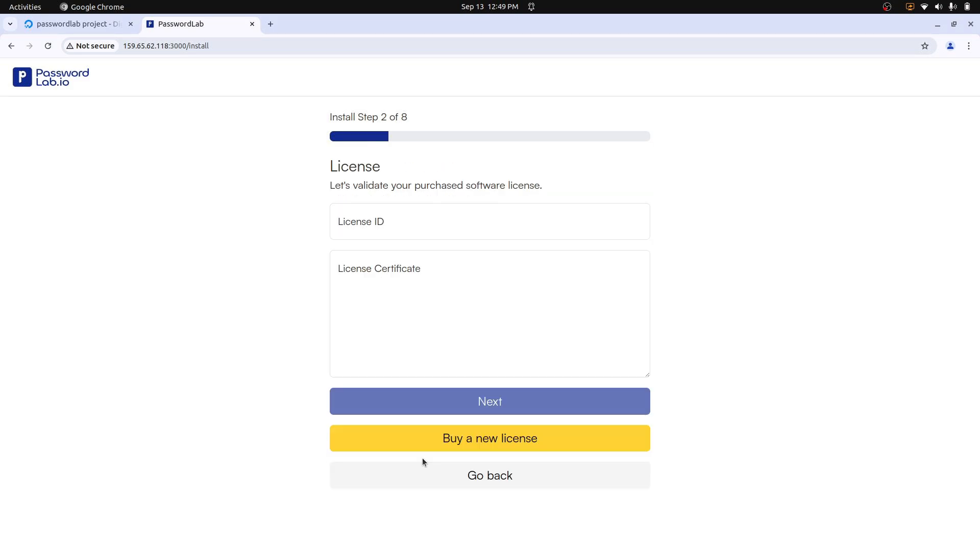
# Step: Paste the license ID and the license certificate, then continue to the database step
pyautogui.click(408, 225)
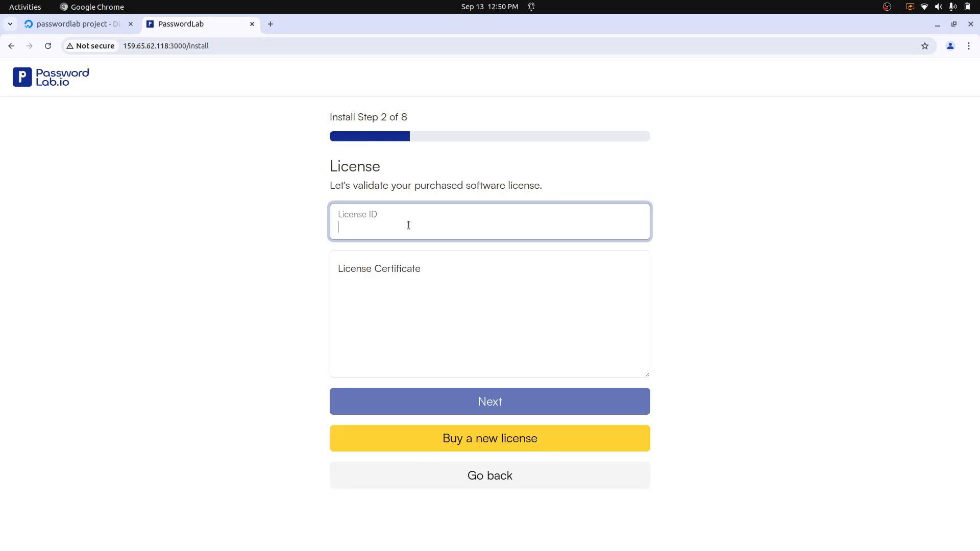
pyautogui.hotkey('ctrl', 'v')
pyautogui.click(415, 304)
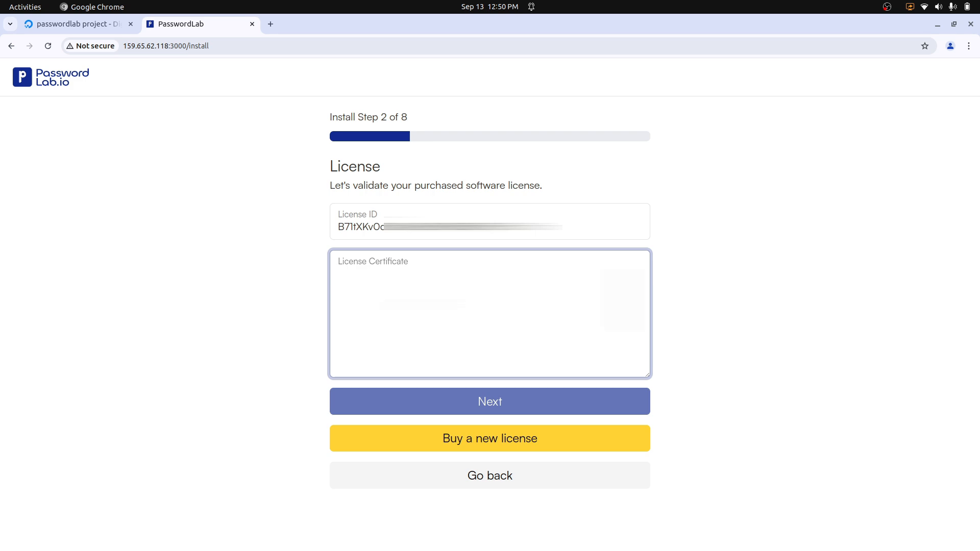
pyautogui.hotkey('ctrl', 'v')
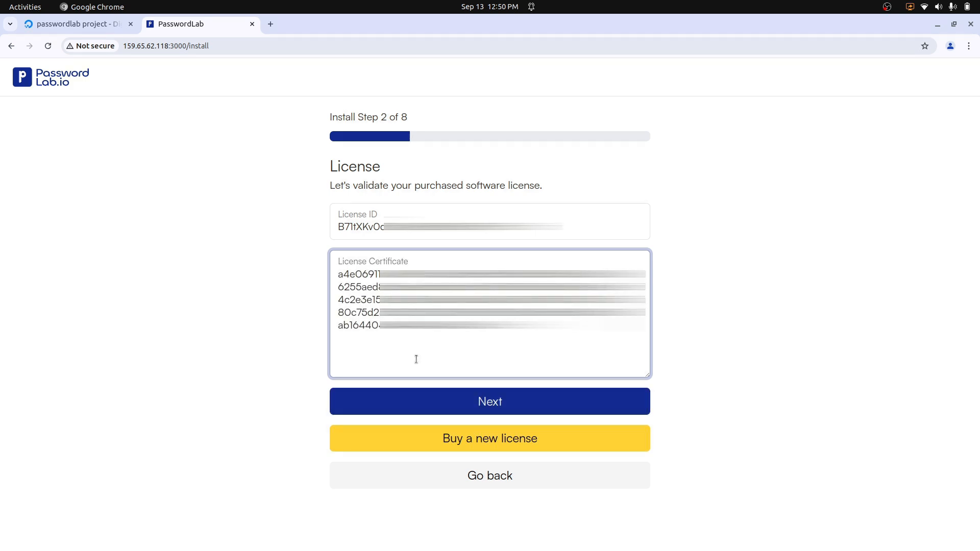
pyautogui.click(438, 405)
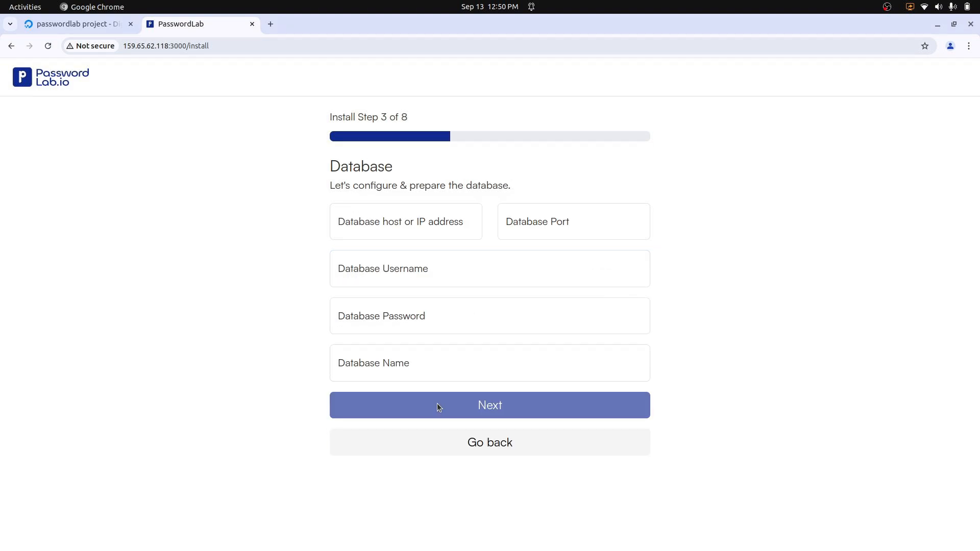
# Step: Copy the DB location from the terminal and paste it into the database host field as localhost
pyautogui.hotkey('alt', 'Tab')
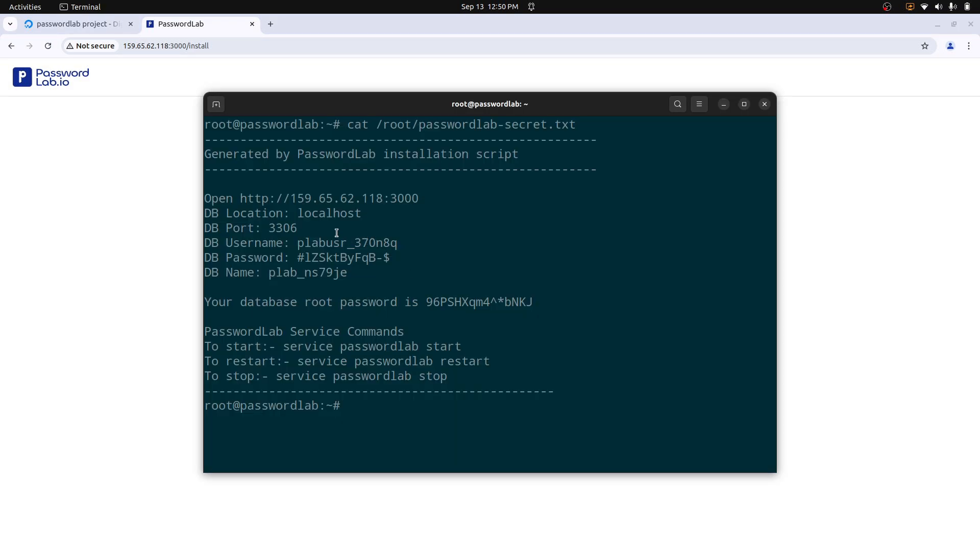
pyautogui.doubleClick(331, 217)
pyautogui.rightClick(331, 217)
pyautogui.click(352, 226)
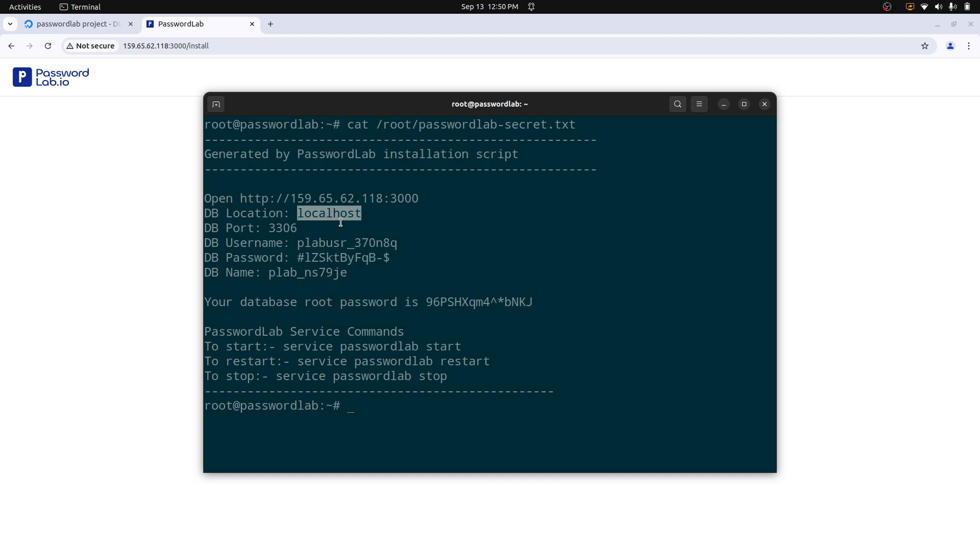
pyautogui.hotkey('alt', 'Tab')
pyautogui.click(422, 233)
pyautogui.hotkey('ctrl', 'v')
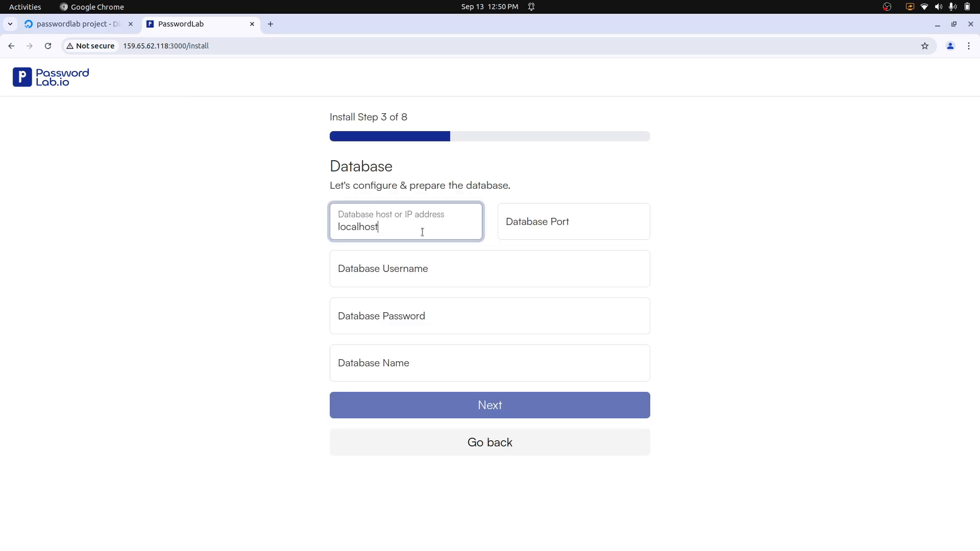
# Step: Copy the DB port 3306 from the terminal and paste it into the database port field
pyautogui.hotkey('alt', 'Tab')
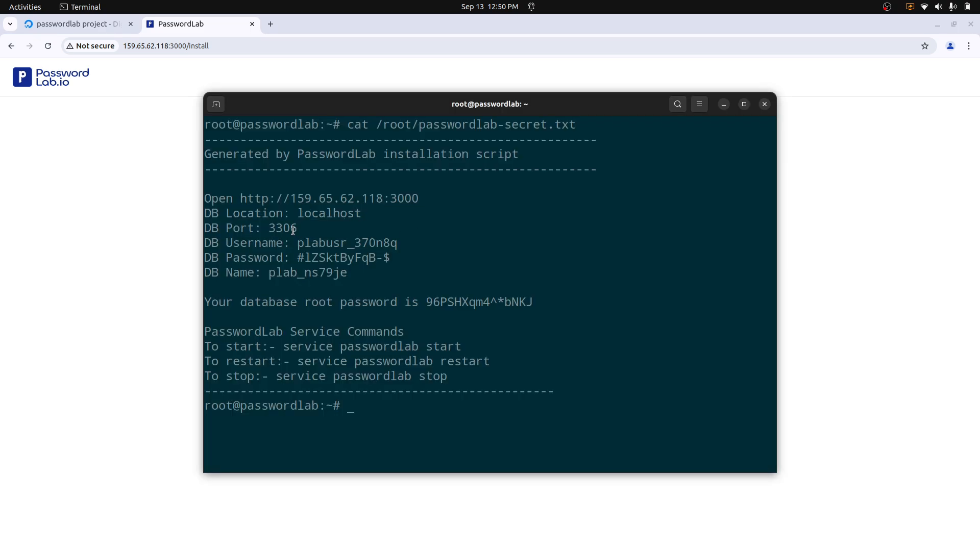
pyautogui.doubleClick(293, 230)
pyautogui.rightClick(295, 234)
pyautogui.click(316, 253)
pyautogui.hotkey('alt', 'Tab')
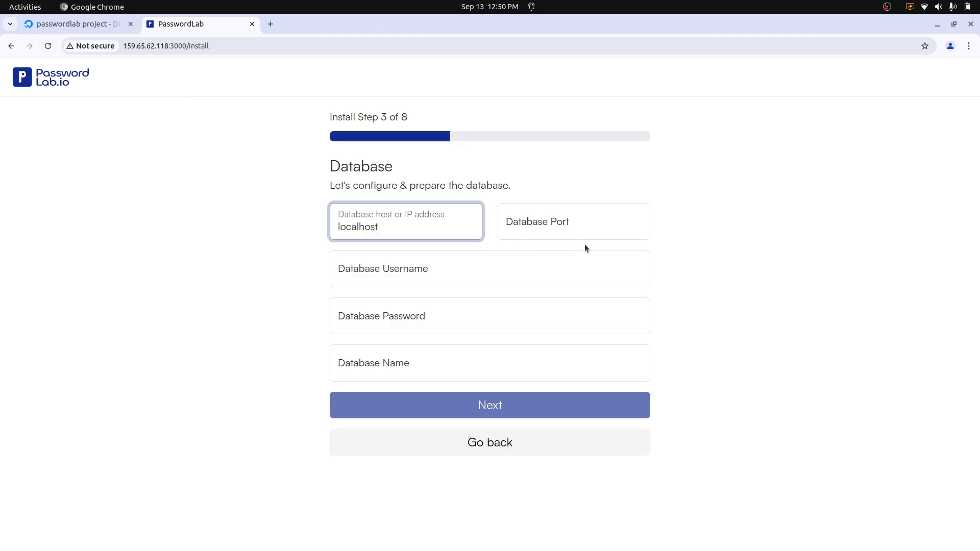
pyautogui.click(588, 235)
pyautogui.hotkey('ctrl', 'v')
# Step: Copy the DB username from the terminal and paste it into the database username field
pyautogui.hotkey('alt', 'Tab')
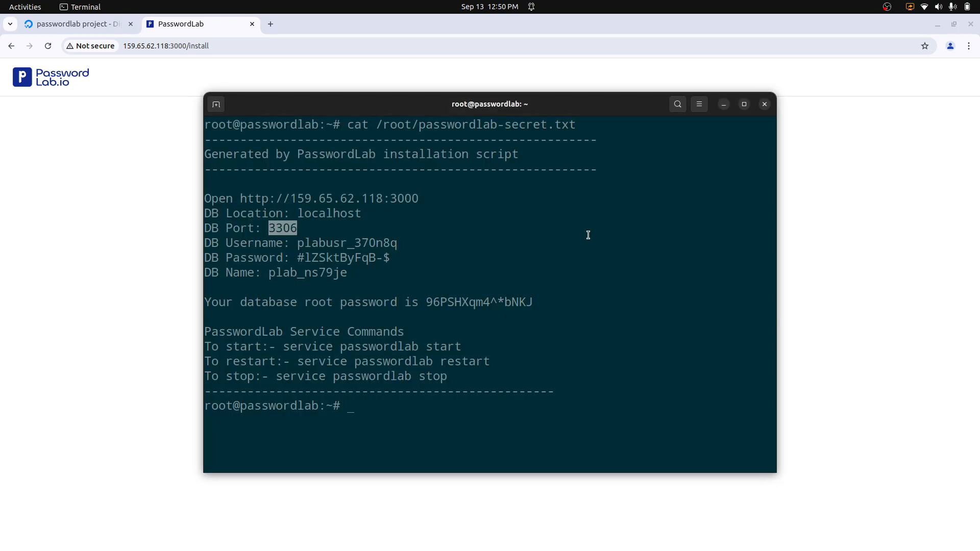
pyautogui.doubleClick(372, 244)
pyautogui.rightClick(372, 244)
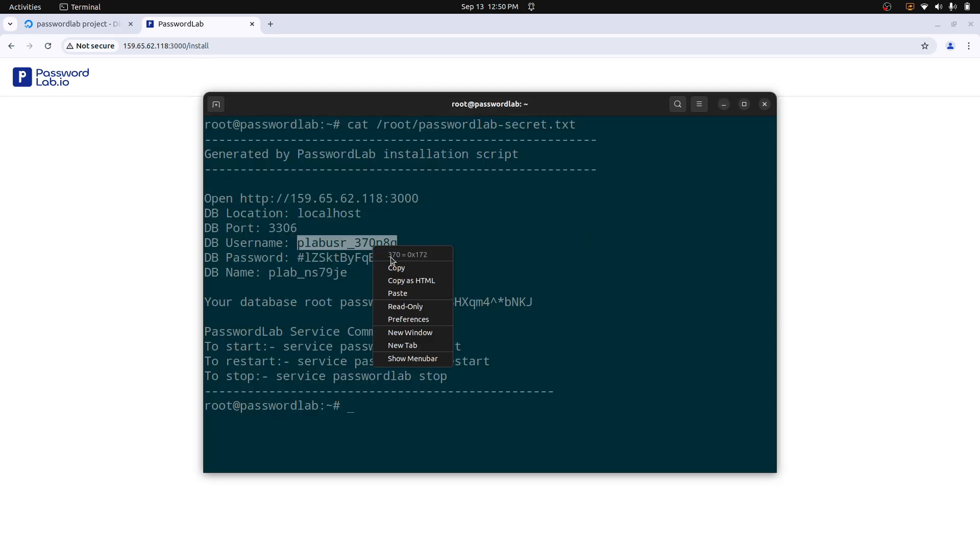
pyautogui.click(397, 265)
pyautogui.hotkey('alt', 'Tab')
pyautogui.click(396, 276)
pyautogui.hotkey('ctrl', 'v')
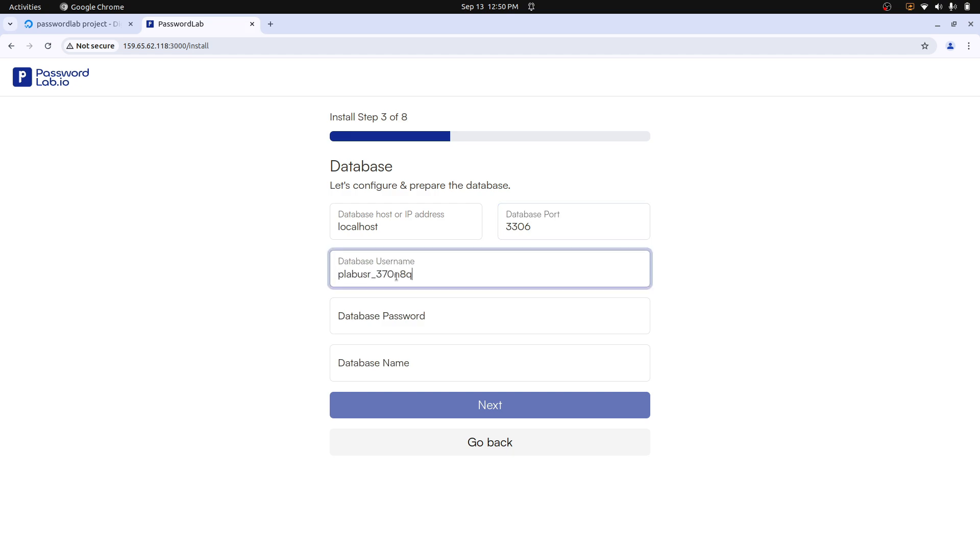
# Step: Copy the DB password from the terminal and paste it into the database password field
pyautogui.hotkey('alt', 'Tab')
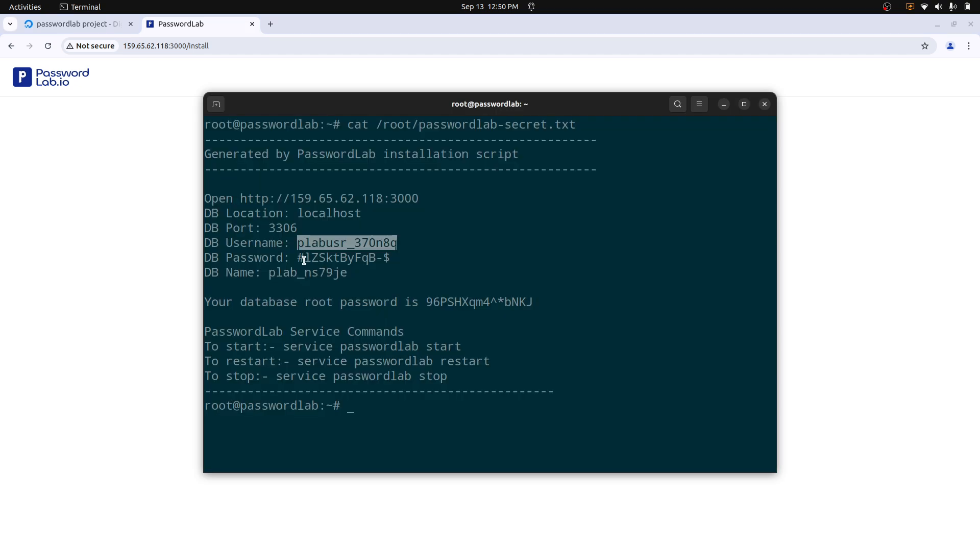
pyautogui.moveTo(300, 258); pyautogui.dragTo(390, 259)
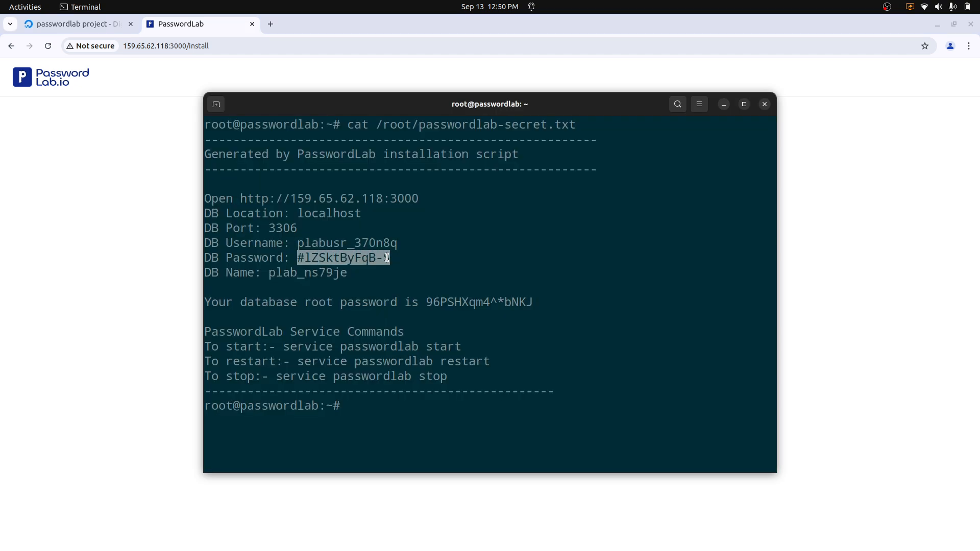
pyautogui.rightClick(384, 260)
pyautogui.click(398, 267)
pyautogui.hotkey('alt', 'Tab')
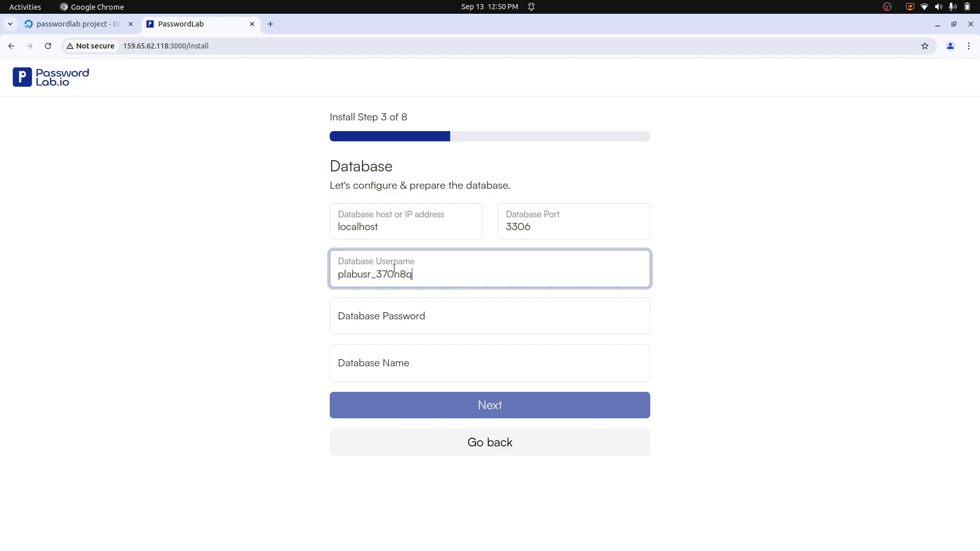
pyautogui.click(411, 312)
pyautogui.hotkey('ctrl', 'v')
# Step: Copy the DB name from the terminal, paste it into the database name field, and continue
pyautogui.hotkey('alt', 'Tab')
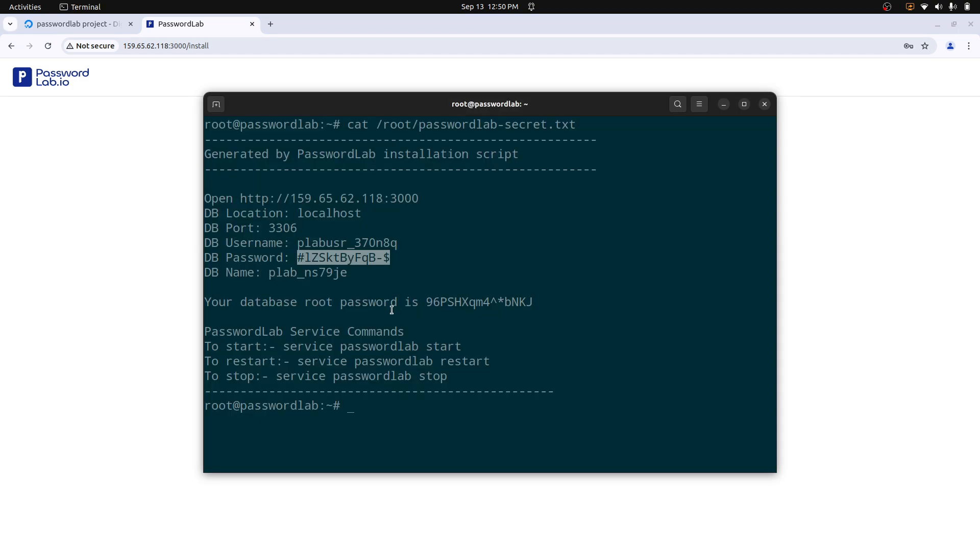
pyautogui.doubleClick(306, 272)
pyautogui.rightClick(307, 275)
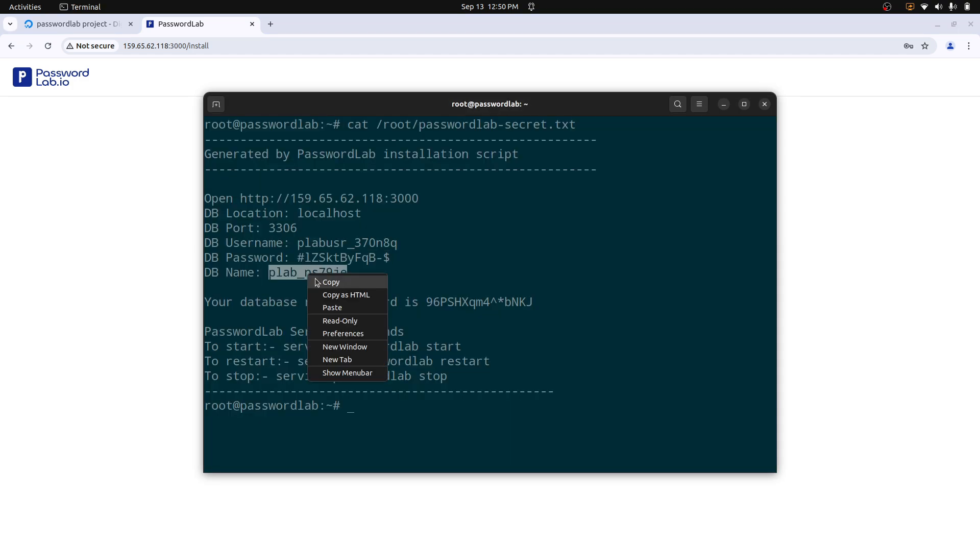
pyautogui.click(315, 280)
pyautogui.hotkey('alt', 'Tab')
pyautogui.click(409, 359)
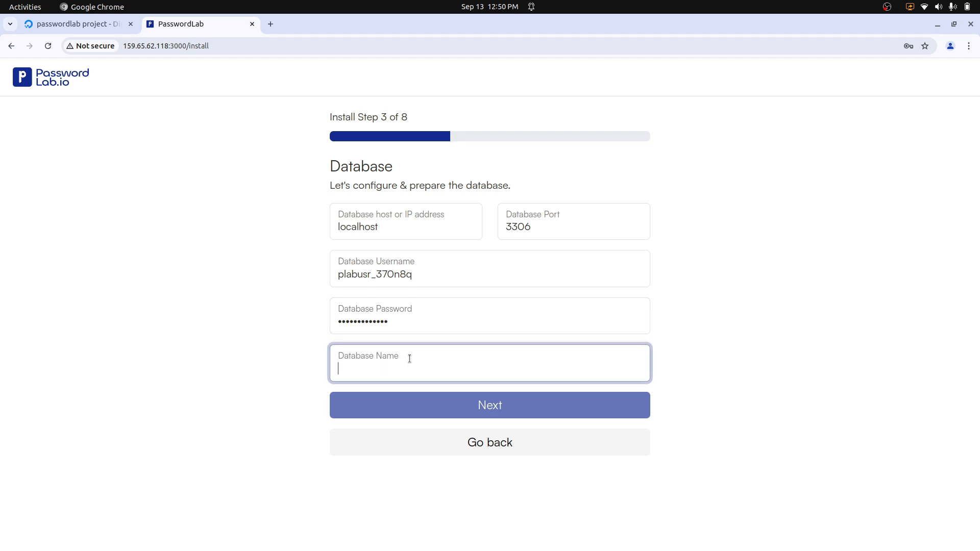
pyautogui.hotkey('ctrl', 'v')
pyautogui.click(438, 407)
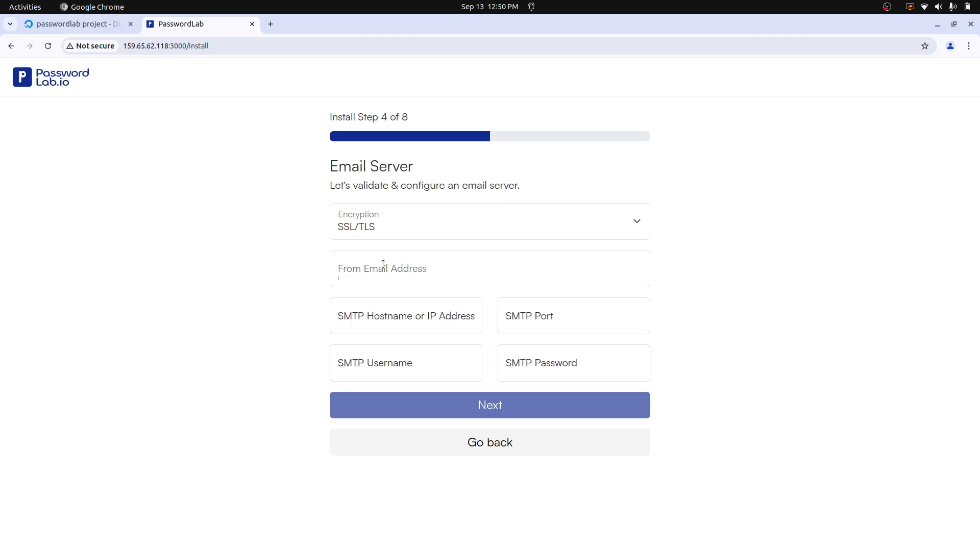
# Step: Fill in the sender e-mail, SMTP host smtppro.zoho.in, port 465, SMTP username and SMTP password, then continue
pyautogui.hotkey('ctrl', 'v')
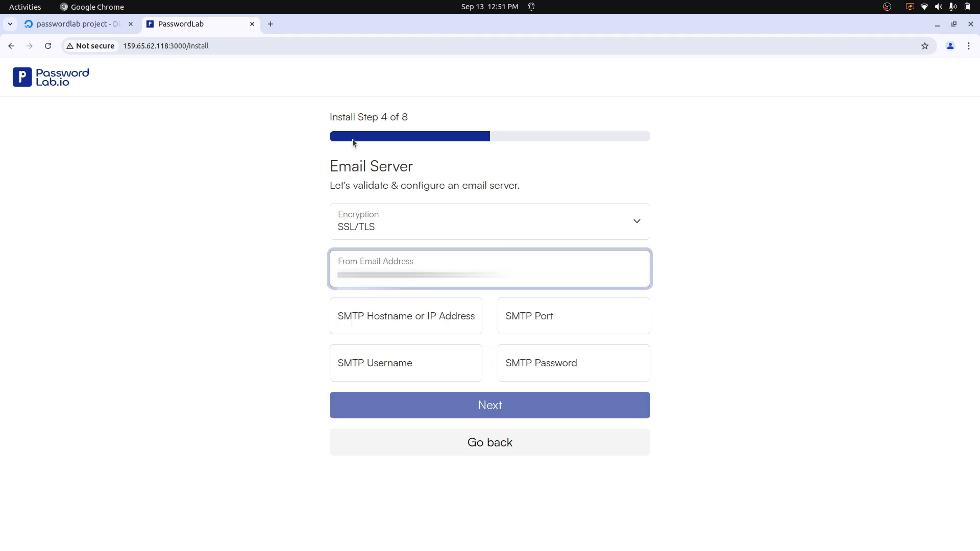
pyautogui.press('Tab')
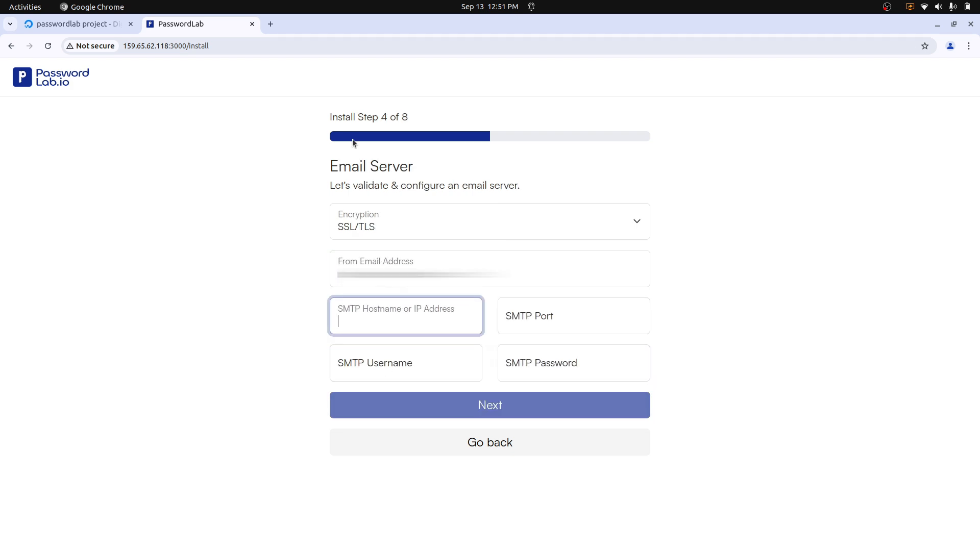
pyautogui.hotkey('ctrl', 'v')
pyautogui.press('Tab')
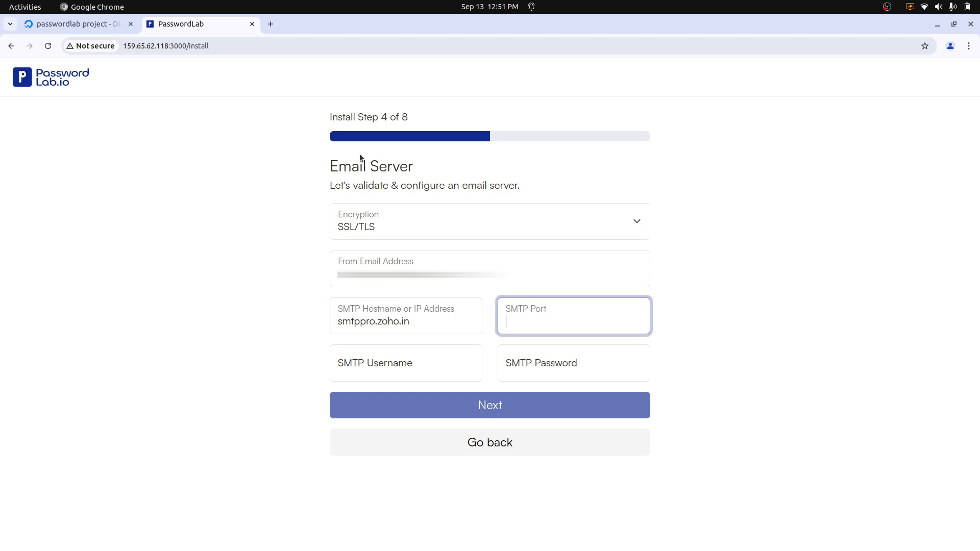
pyautogui.write('465')
pyautogui.press('Tab')
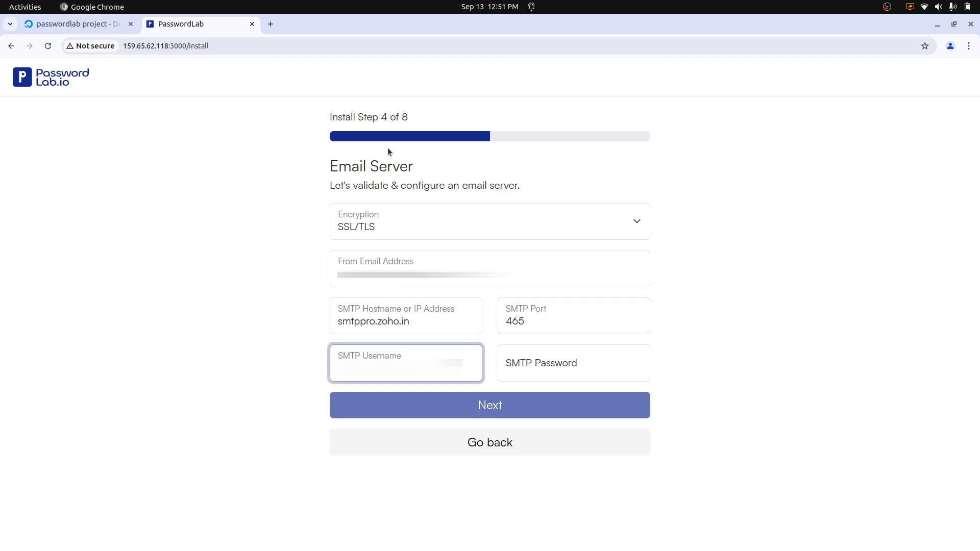
pyautogui.hotkey('ctrl', 'v')
pyautogui.press('Tab')
pyautogui.hotkey('ctrl', 'v')
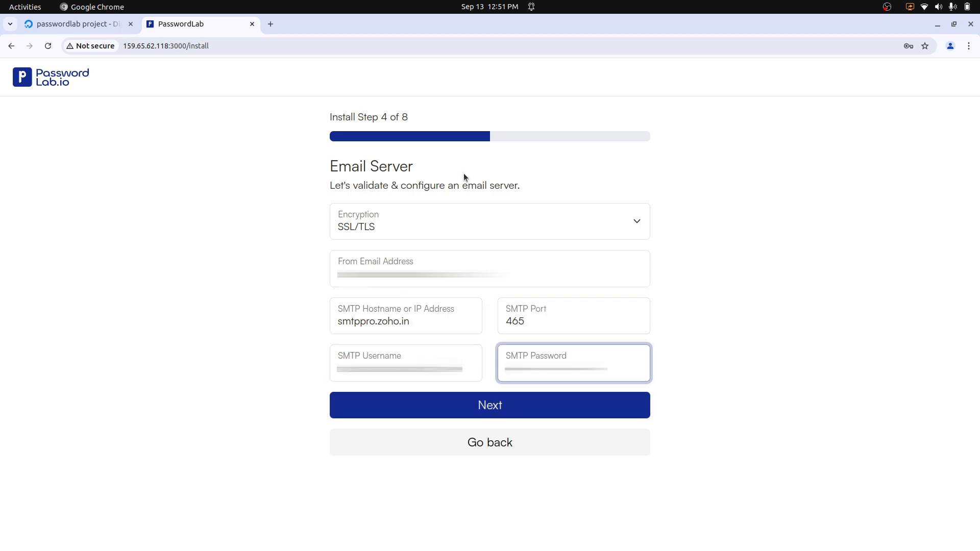
pyautogui.click(473, 405)
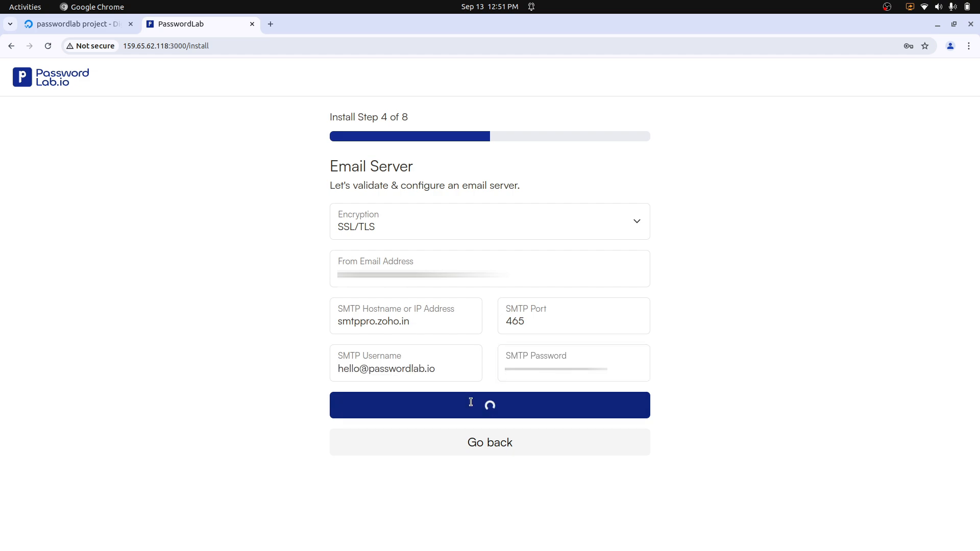
# Step: Enter Admin as the administrator's full name and fill in the admin e-mail address
pyautogui.click(449, 223)
pyautogui.write('in')
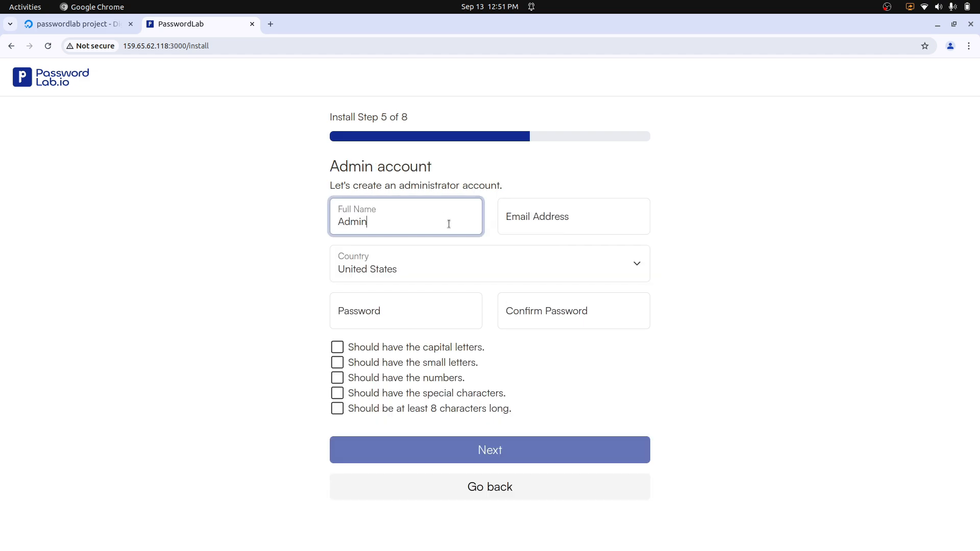
pyautogui.press('Tab')
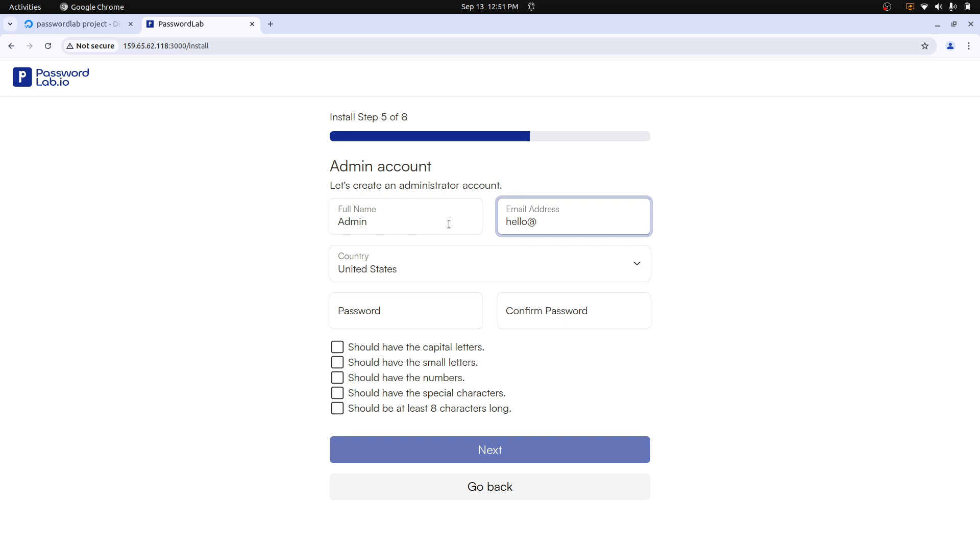
pyautogui.press('Tab')
pyautogui.press('Tab')
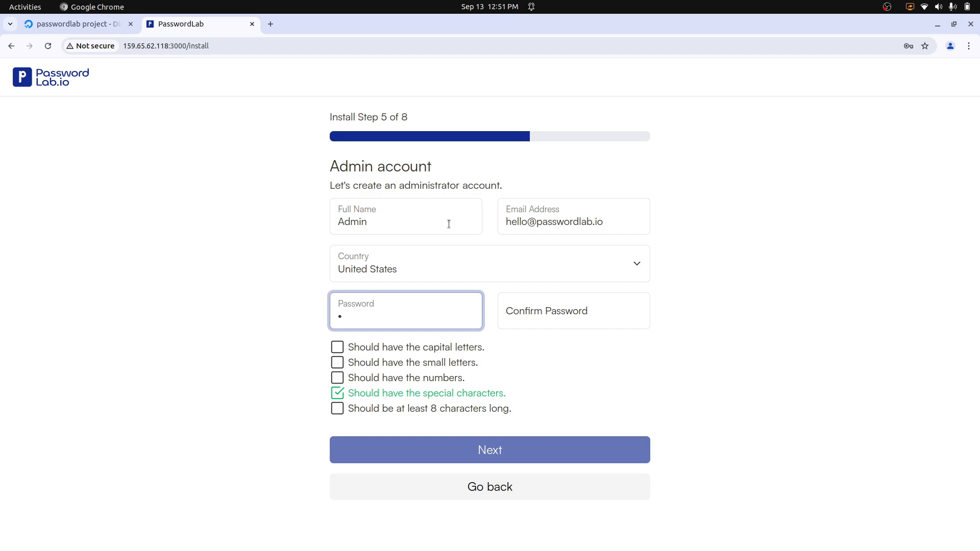
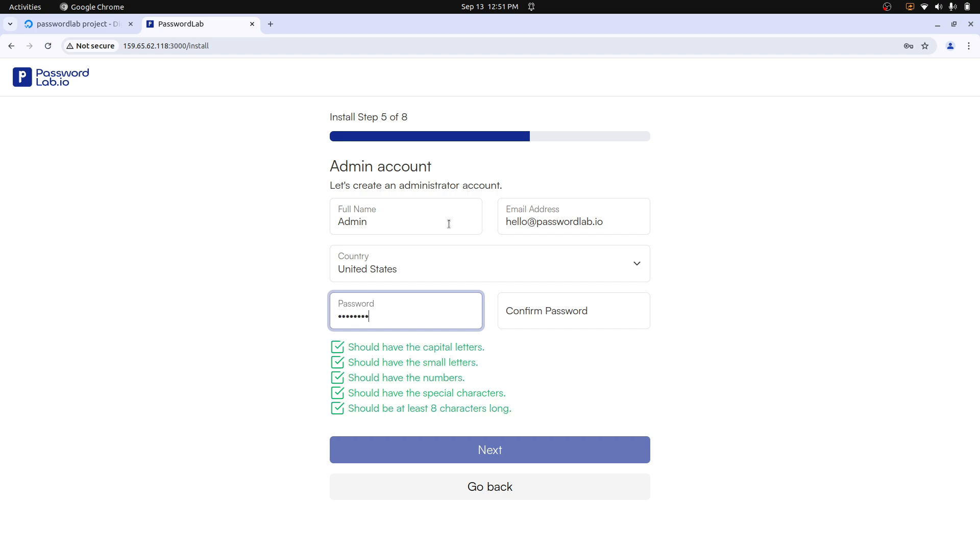
# Step: Enter and confirm the admin account password, then continue
pyautogui.press('Tab')
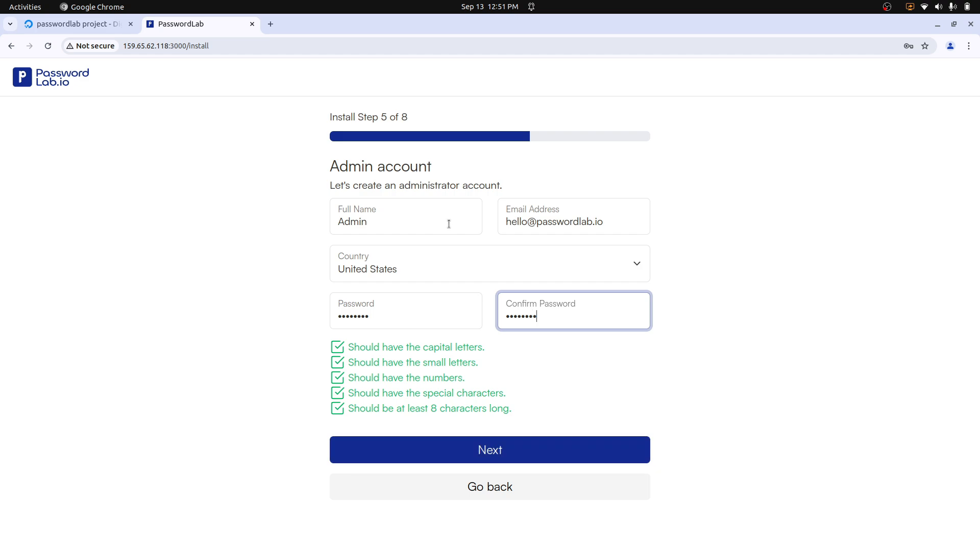
pyautogui.click(485, 450)
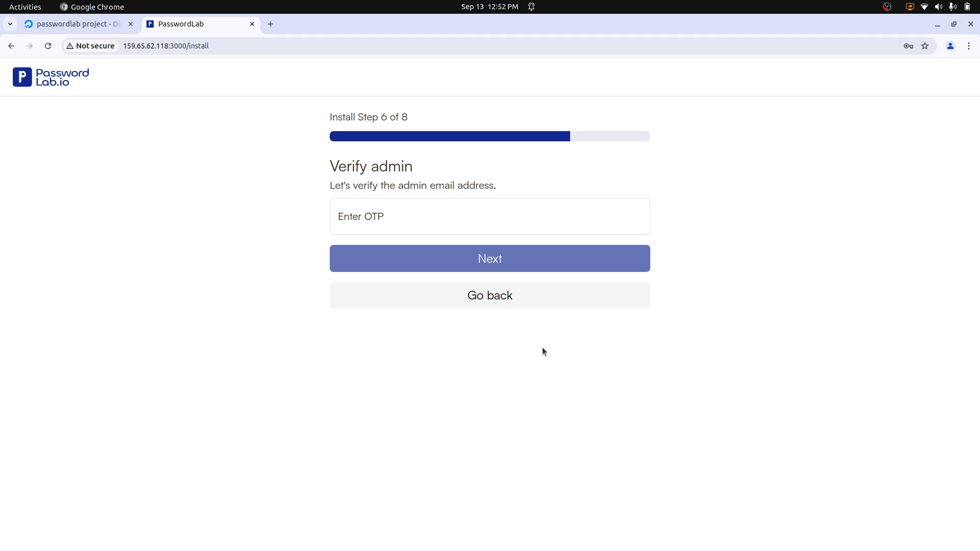
# Step: Enter the e-mailed OTP verification code to verify the admin and continue
pyautogui.click(464, 227)
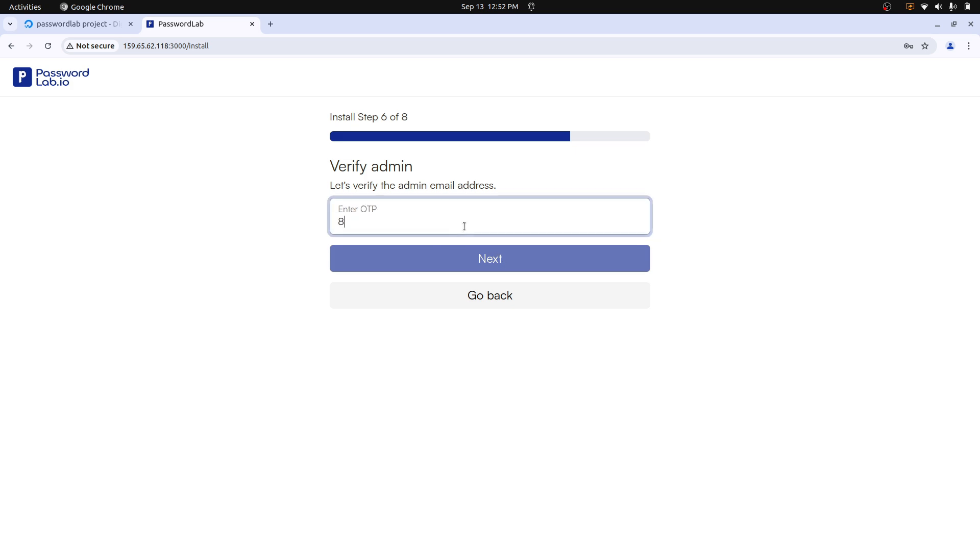
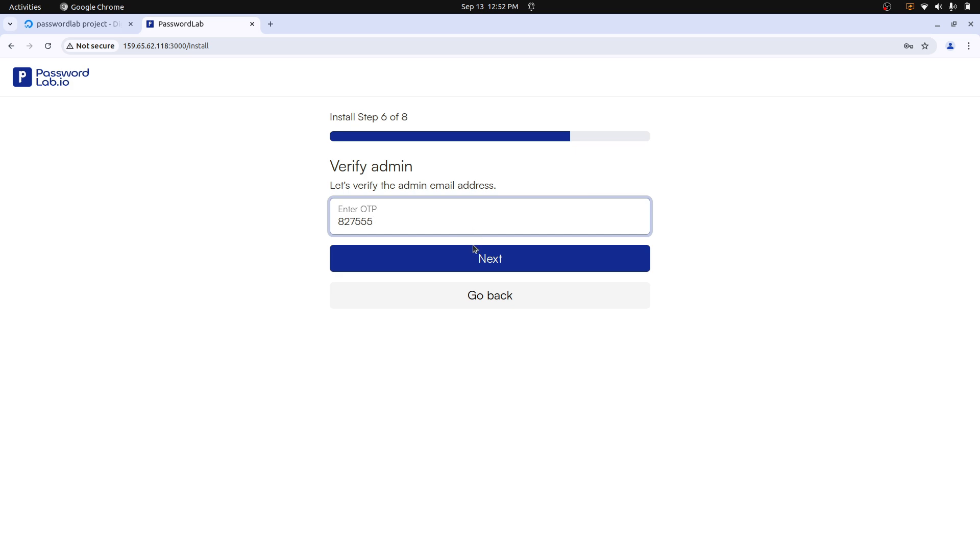
pyautogui.click(474, 262)
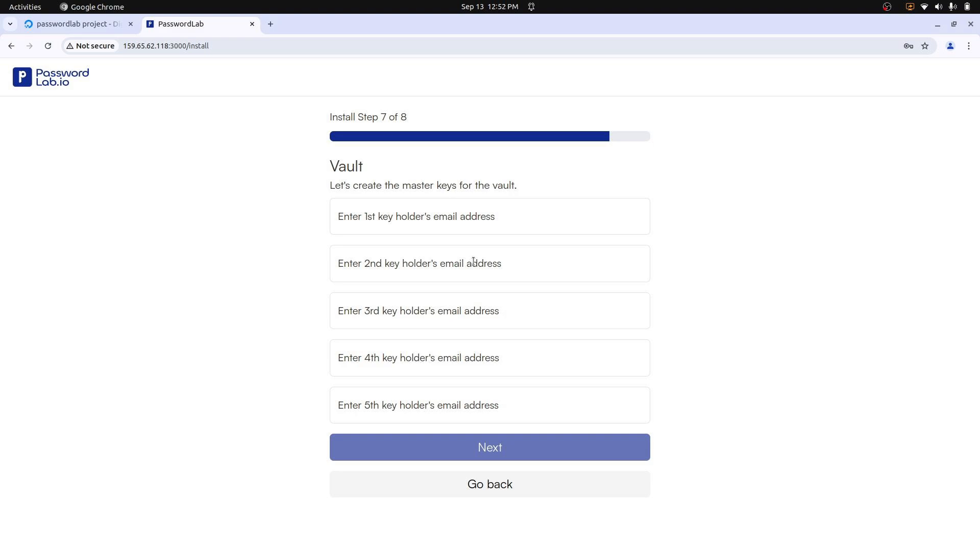
# Step: Enter the first key holder's e-mail address in the vault form and select it for reuse
pyautogui.click(446, 228)
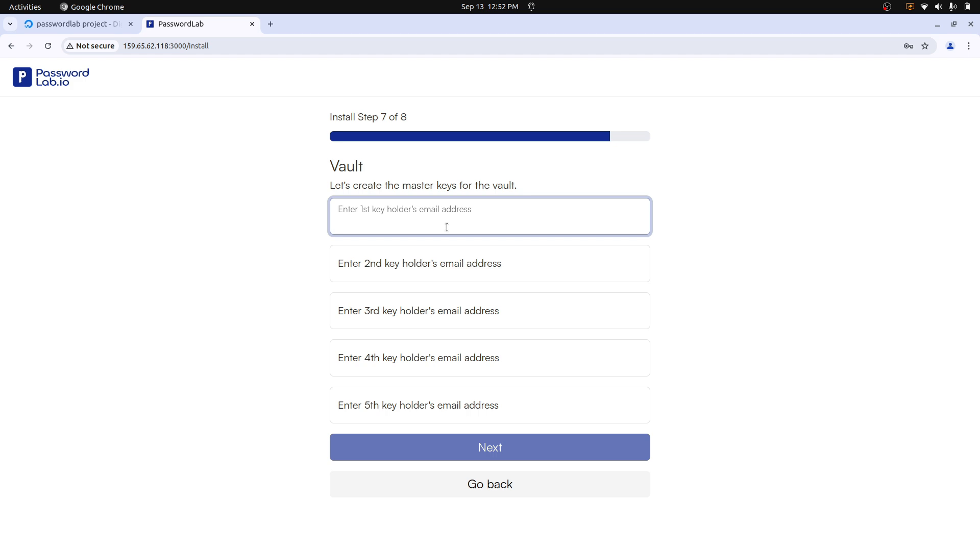
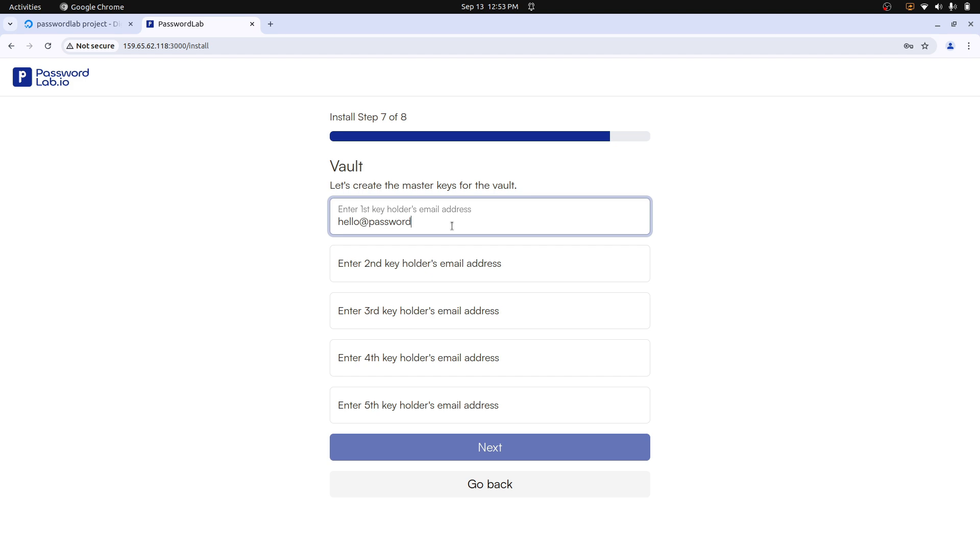
pyautogui.hotkey('ctrl', 'a')
pyautogui.hotkey('ctrl', 'c')
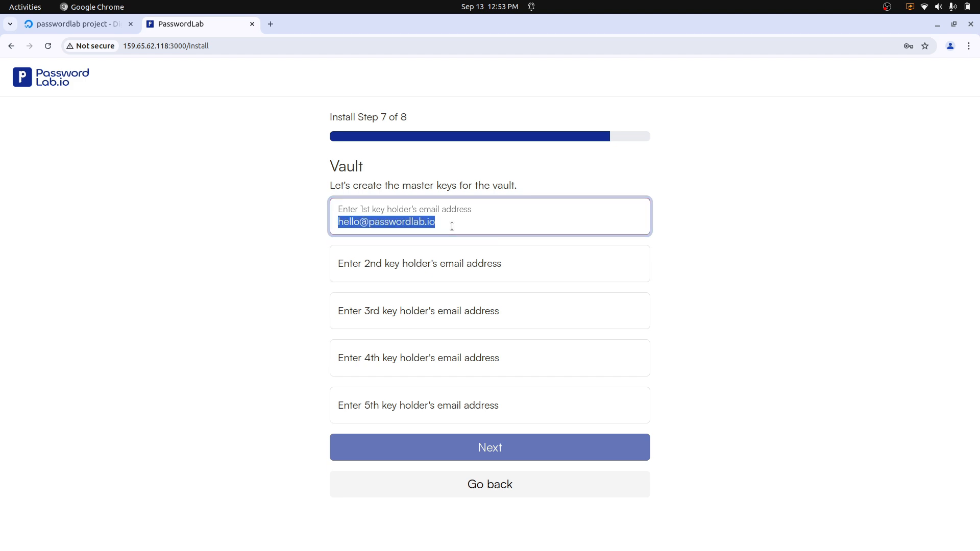
# Step: Paste the same e-mail address into the 2nd through 5th key holder fields and continue to finish the installation
pyautogui.press('Tab')
pyautogui.hotkey('ctrl', 'v')
pyautogui.press('Tab')
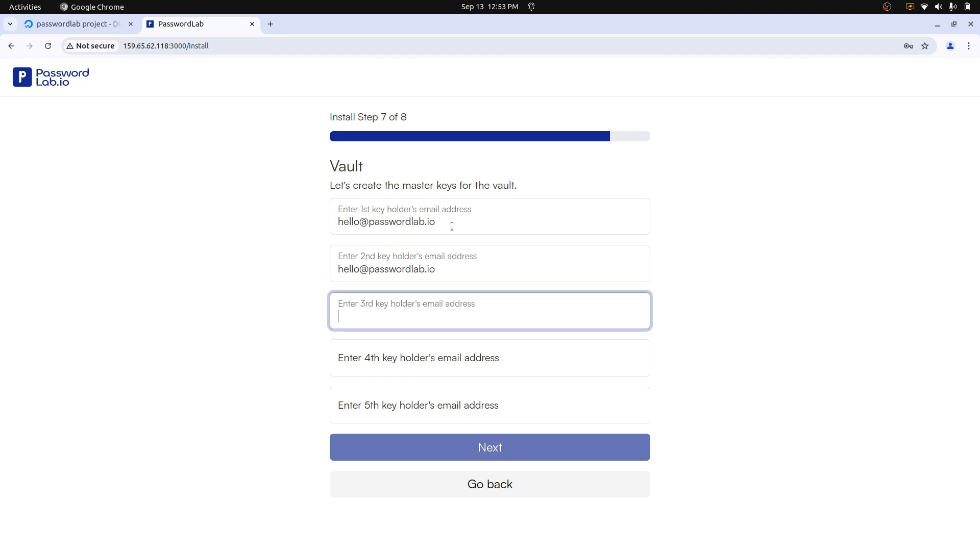
pyautogui.hotkey('ctrl', 'v')
pyautogui.press('Tab')
pyautogui.hotkey('ctrl', 'v')
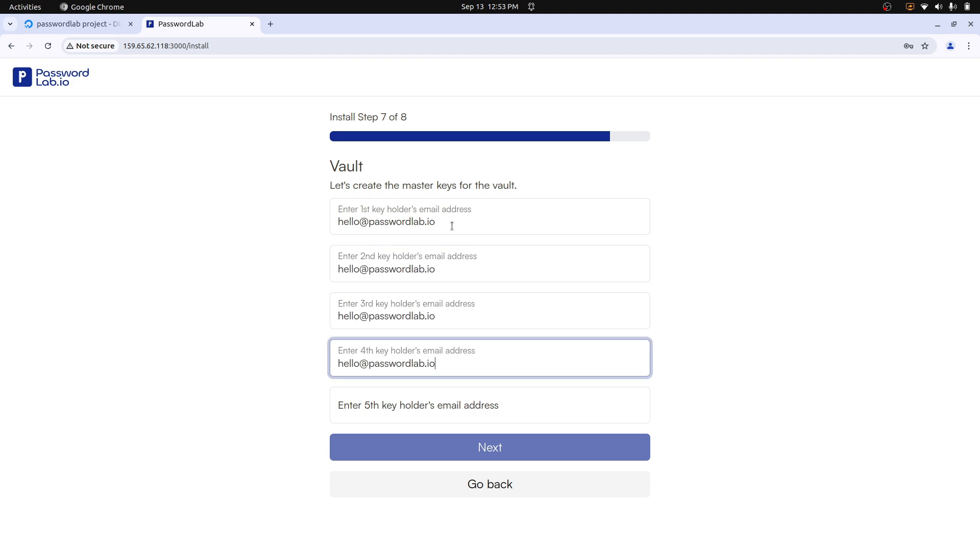
pyautogui.press('Tab')
pyautogui.hotkey('ctrl', 'v')
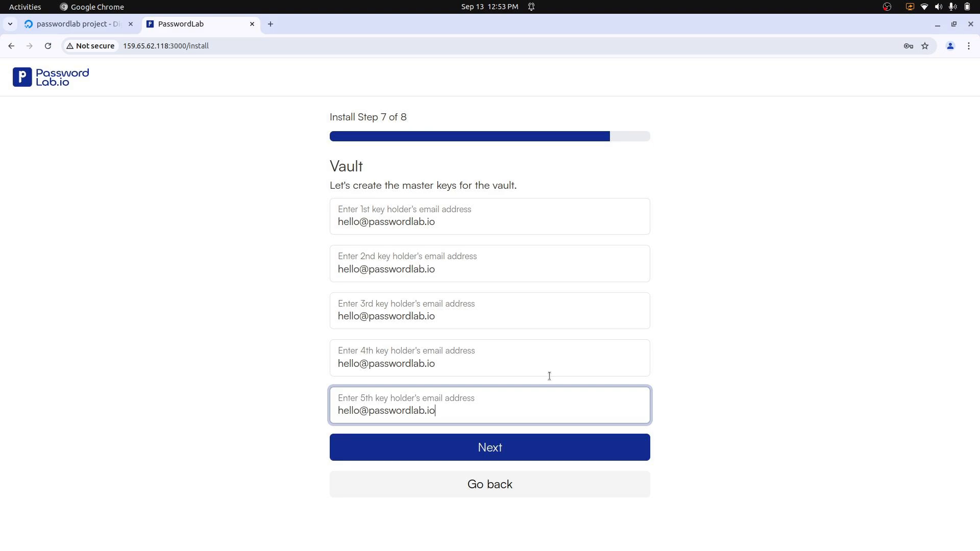
pyautogui.click(545, 451)
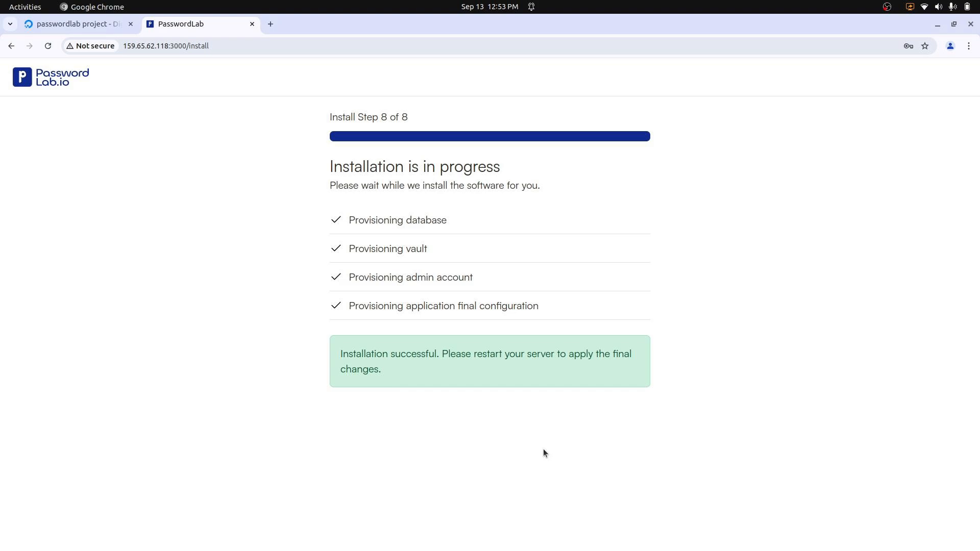
# Step: Switch to the terminal and restart the service with service passwordlab restart
pyautogui.hotkey('alt', 'Tab')
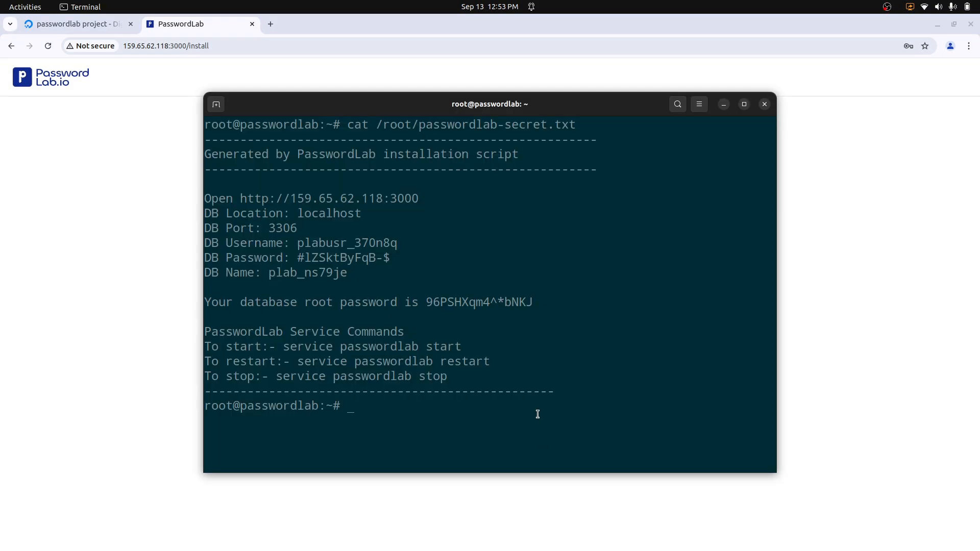
pyautogui.write('service passwordl')
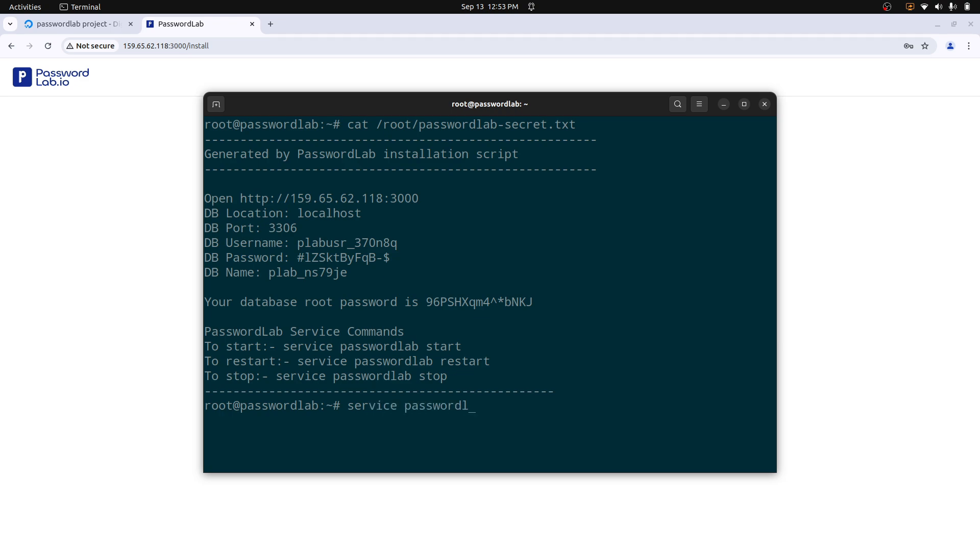
pyautogui.write('ab restart')
pyautogui.press('Return')
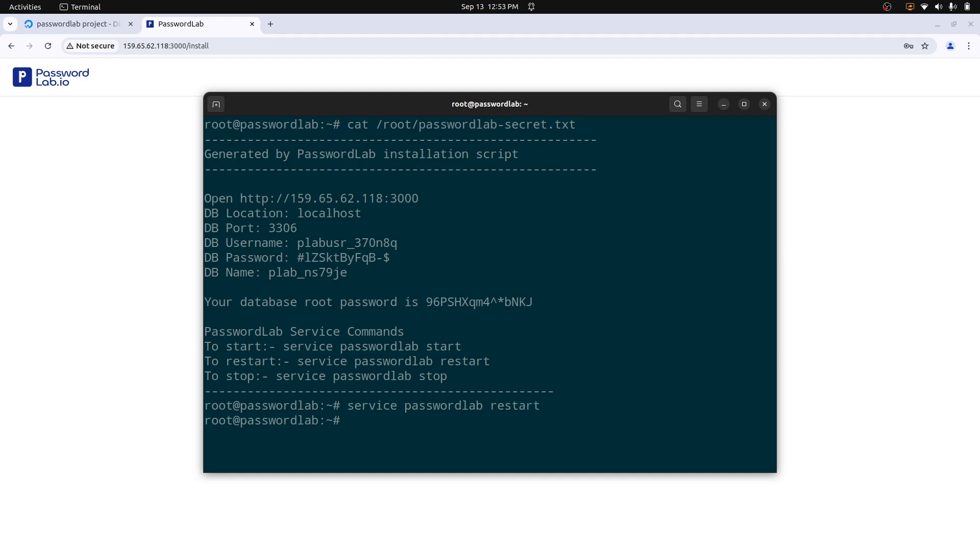
# Step: Check the service state with service passwordlab status and close the status output
pyautogui.press('Up')
pyautogui.press('BackSpace')
pyautogui.press('BackSpace')
pyautogui.press('BackSpace')
pyautogui.press('BackSpace')
pyautogui.press('BackSpace')
pyautogui.press('BackSpace')
pyautogui.press('BackSpace')
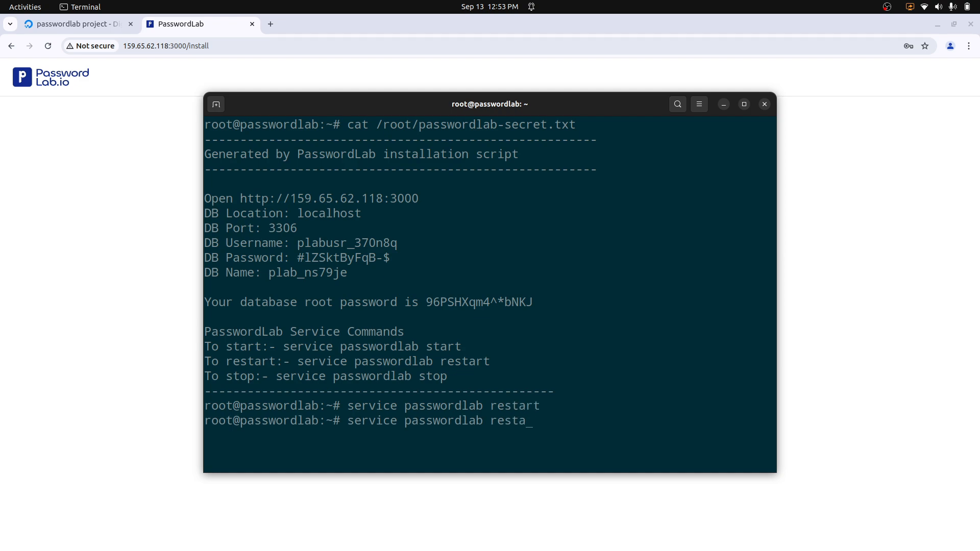
pyautogui.write('status')
pyautogui.press('Return')
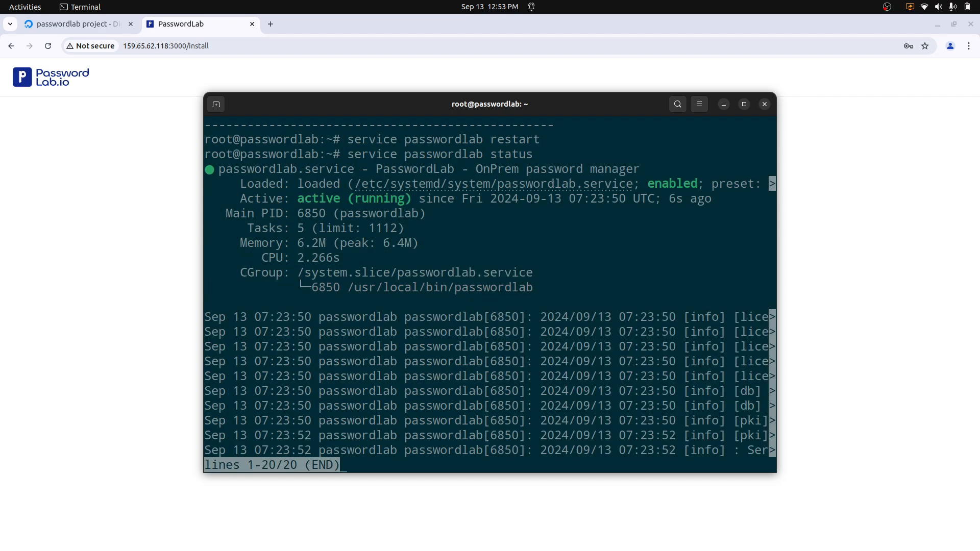
pyautogui.press('q')
# Step: Return to the browser and open 159.65.62.118:3000 without the /install path
pyautogui.hotkey('alt', 'Tab')
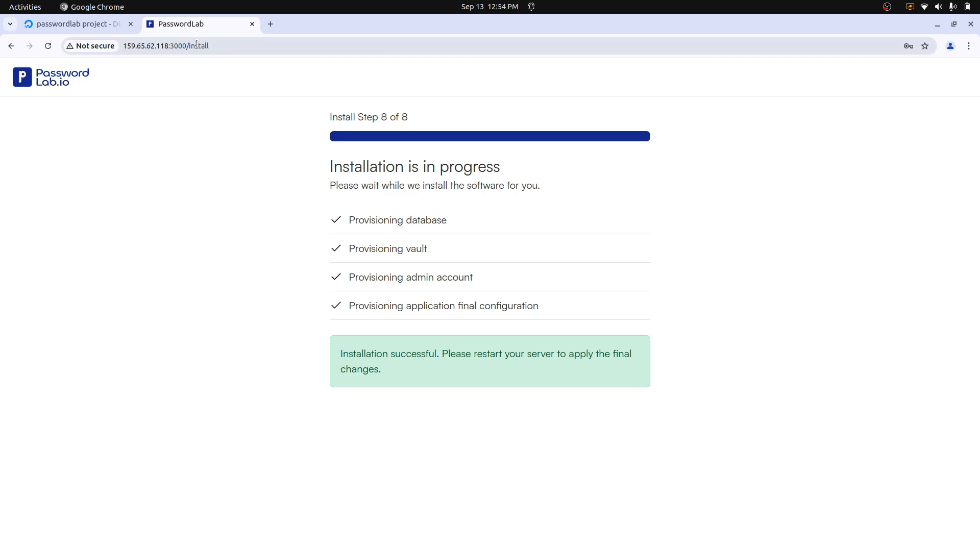
pyautogui.moveTo(187, 45); pyautogui.dragTo(277, 44)
pyautogui.press('BackSpace')
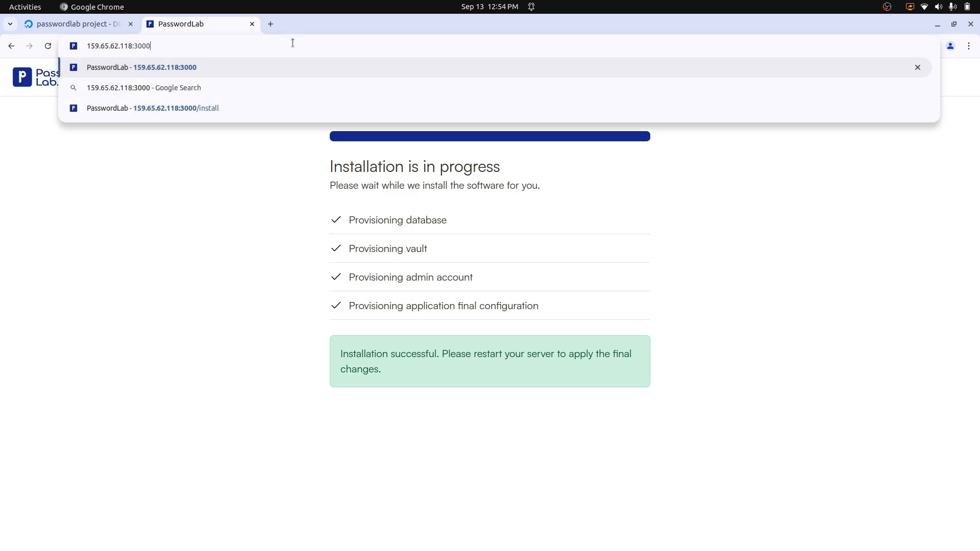
pyautogui.press('Return')
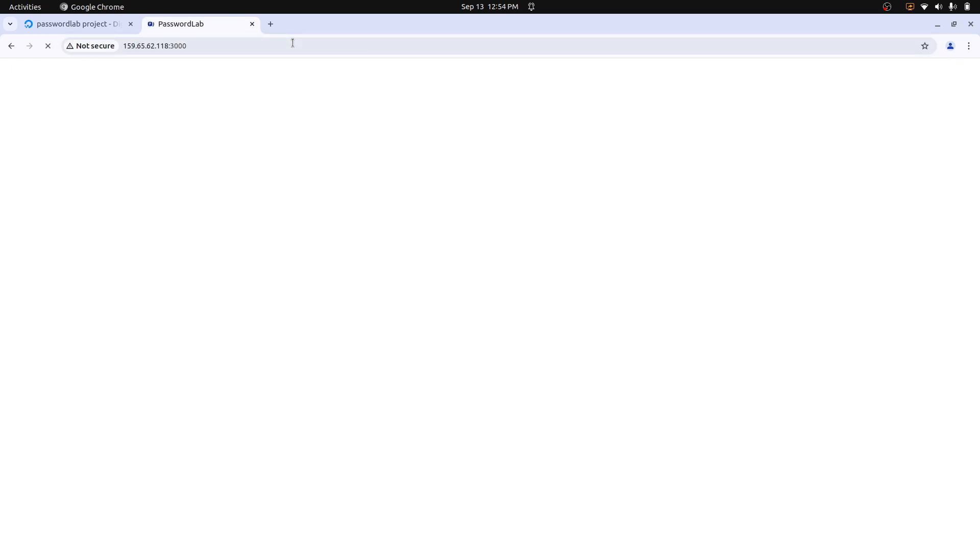